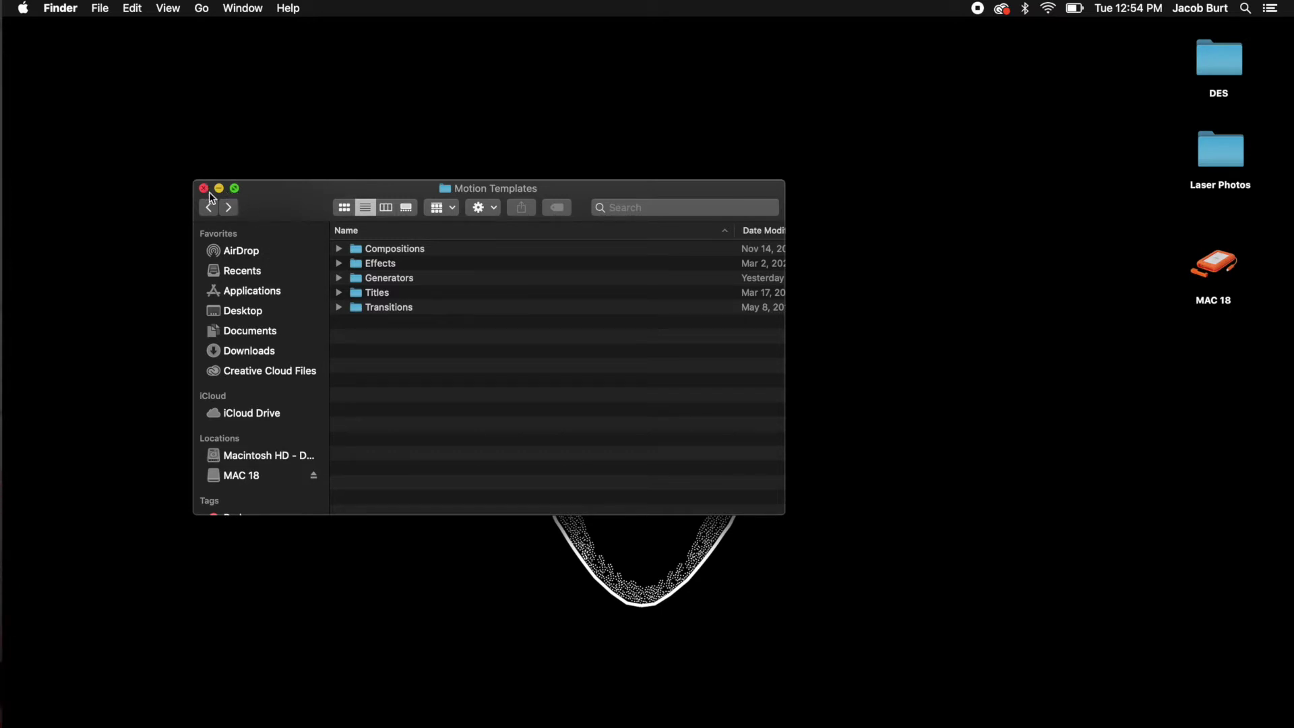
Place the Base Correction adjustment title above the clips at the timeline's start and extend it to the first upper connected clip, 12:10 long.
click(204, 190)
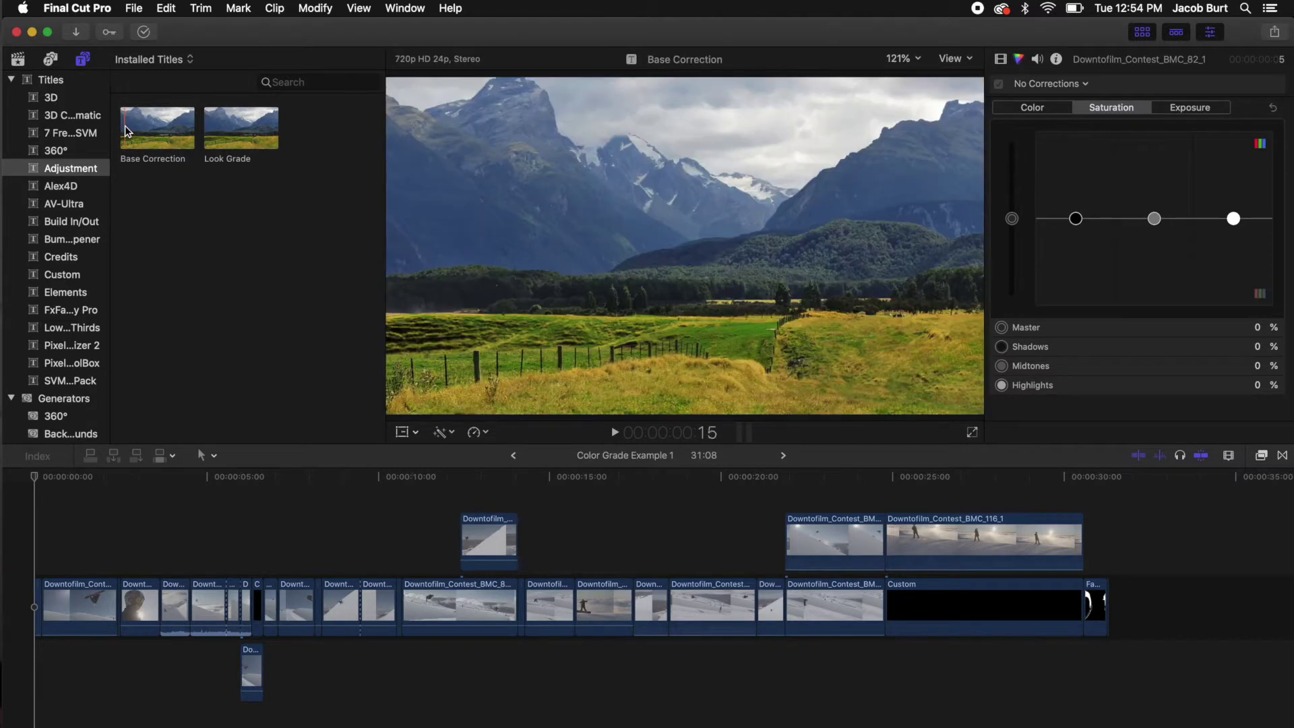
click(159, 131)
drag(163, 132, 15, 556)
drag(376, 564, 457, 565)
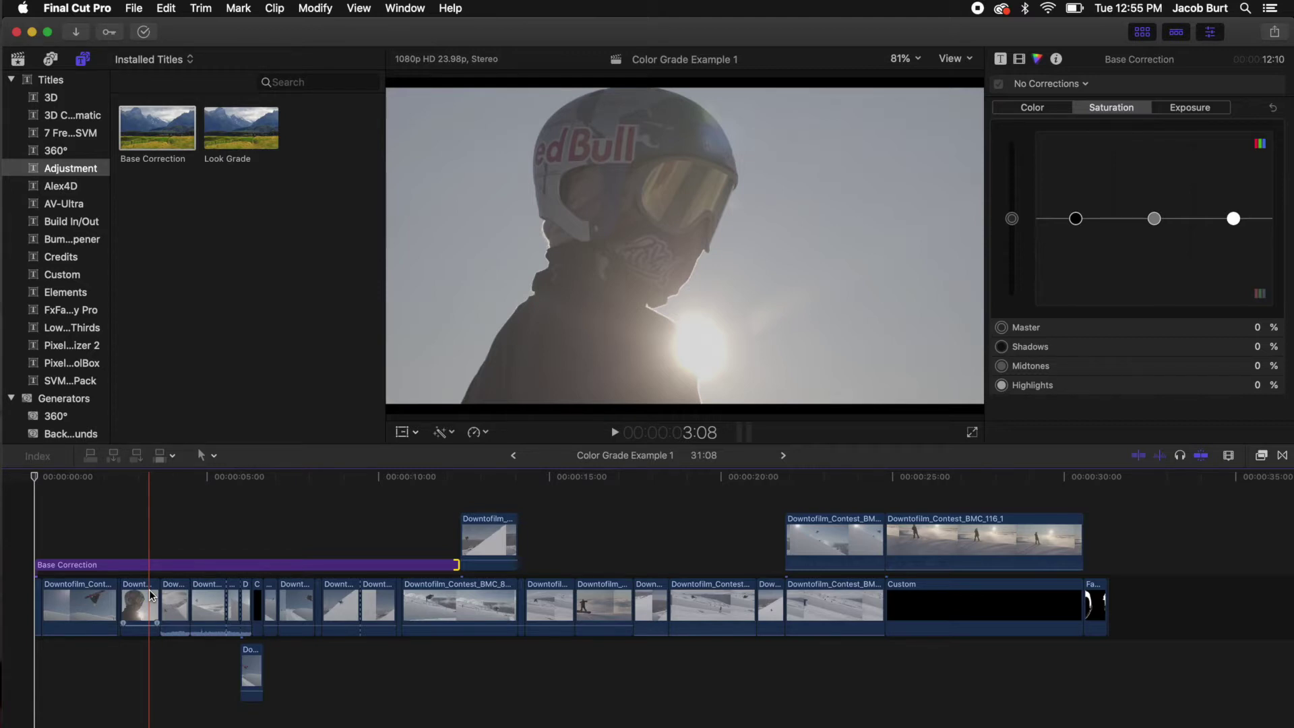
Add a Color Wheels correction to the Base Correction layer, with the playhead at 1:09 on the first snowboarding shot.
click(86, 564)
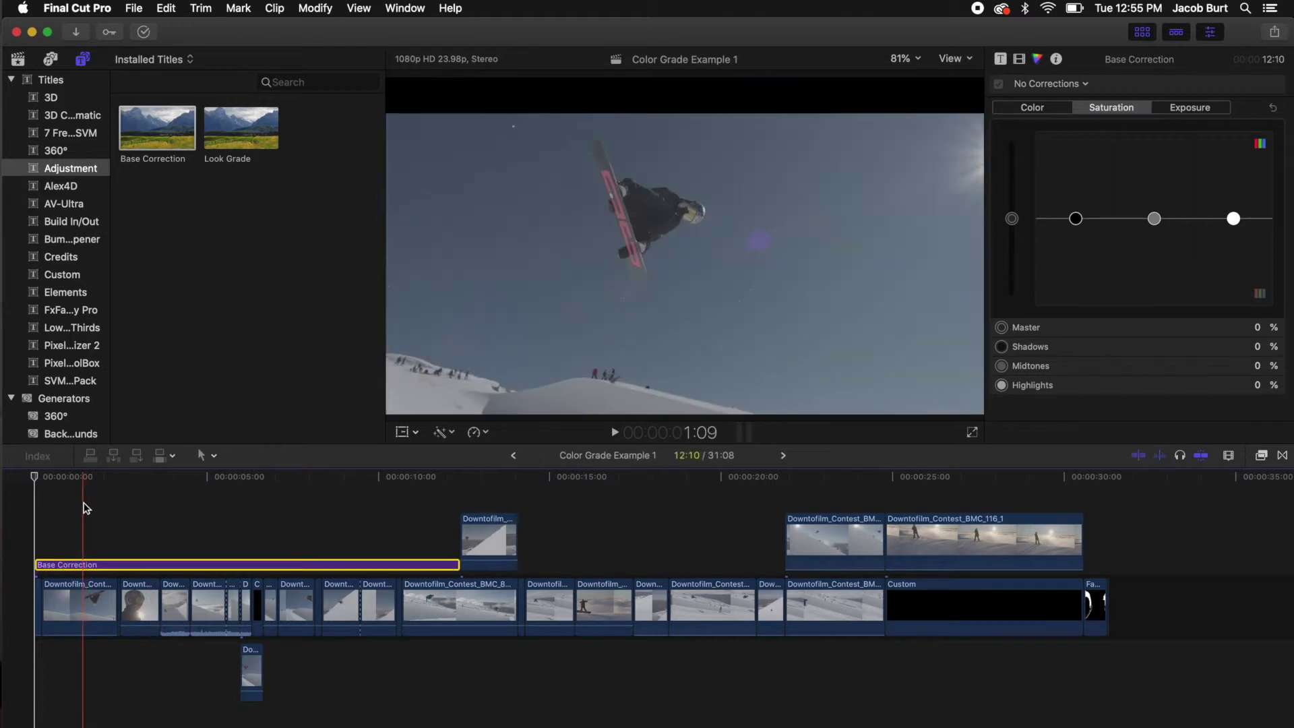
click(84, 479)
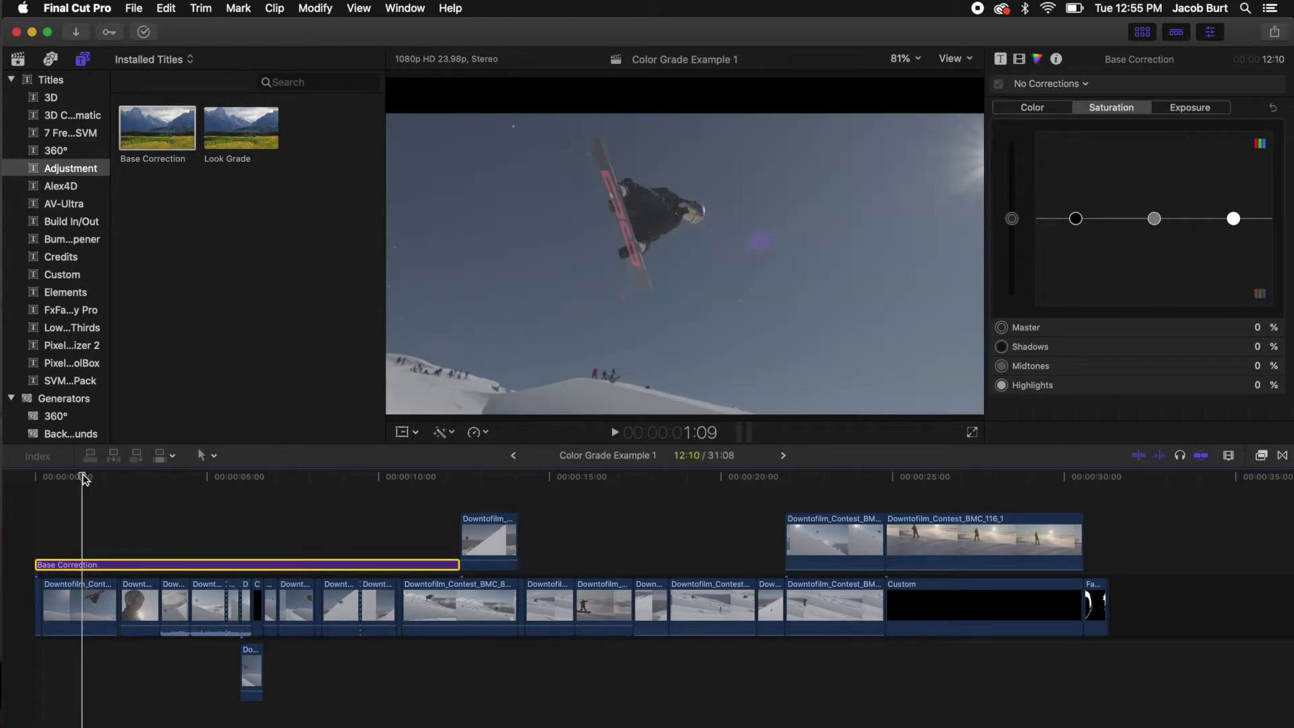
click(1084, 84)
click(1070, 127)
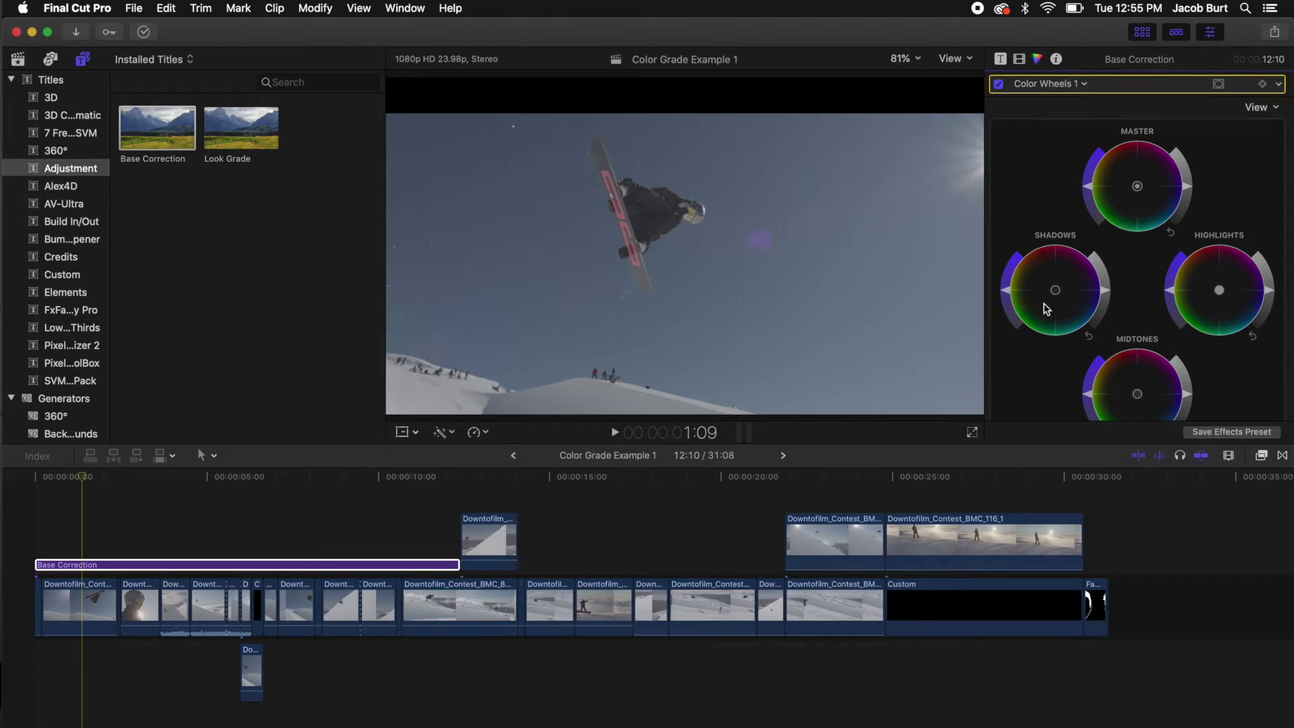
Show the luma video scope beside the viewer and enlarge the viewing area by shrinking the timeline and the titles browser.
drag(849, 445, 847, 479)
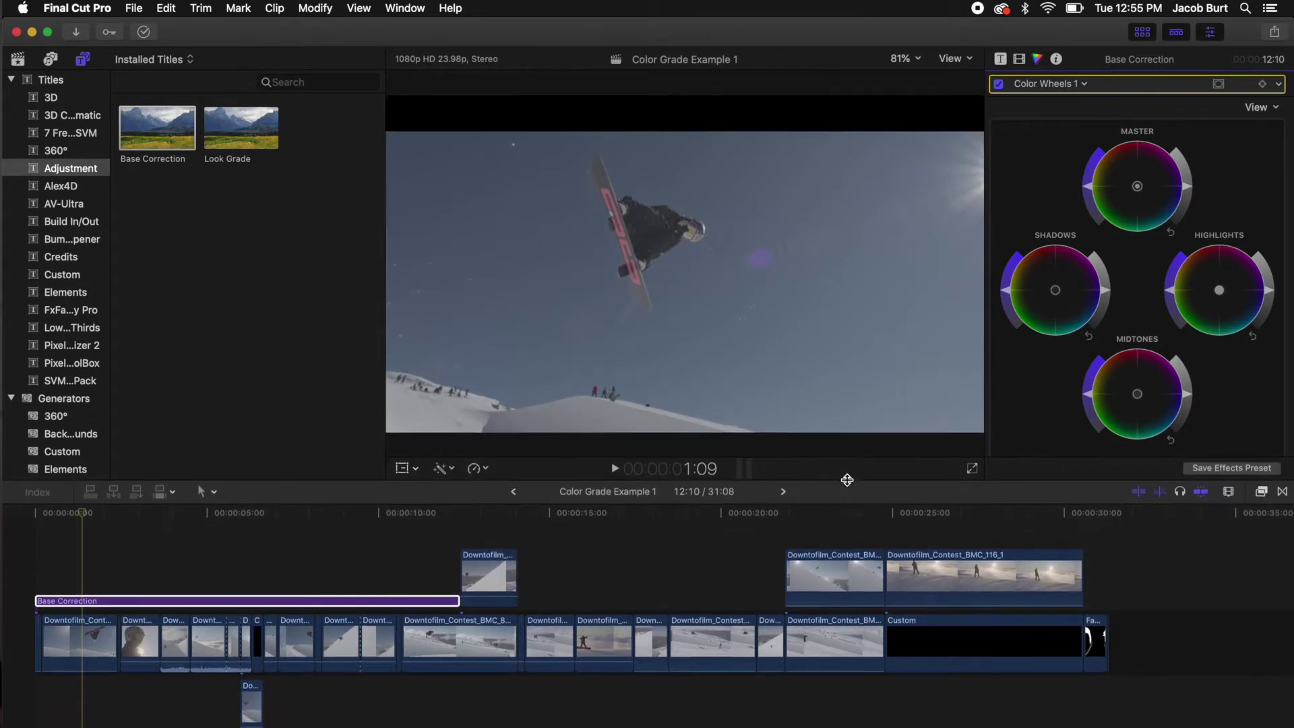
key(super+7)
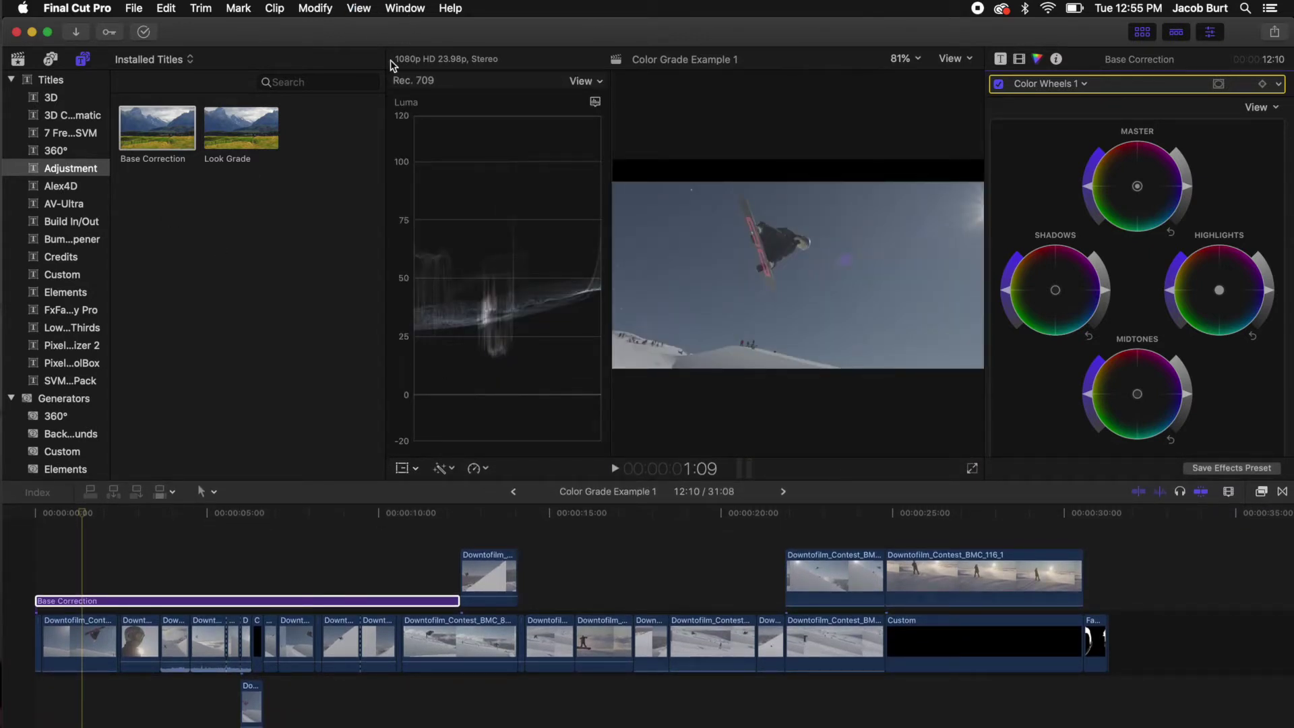
drag(384, 63, 200, 70)
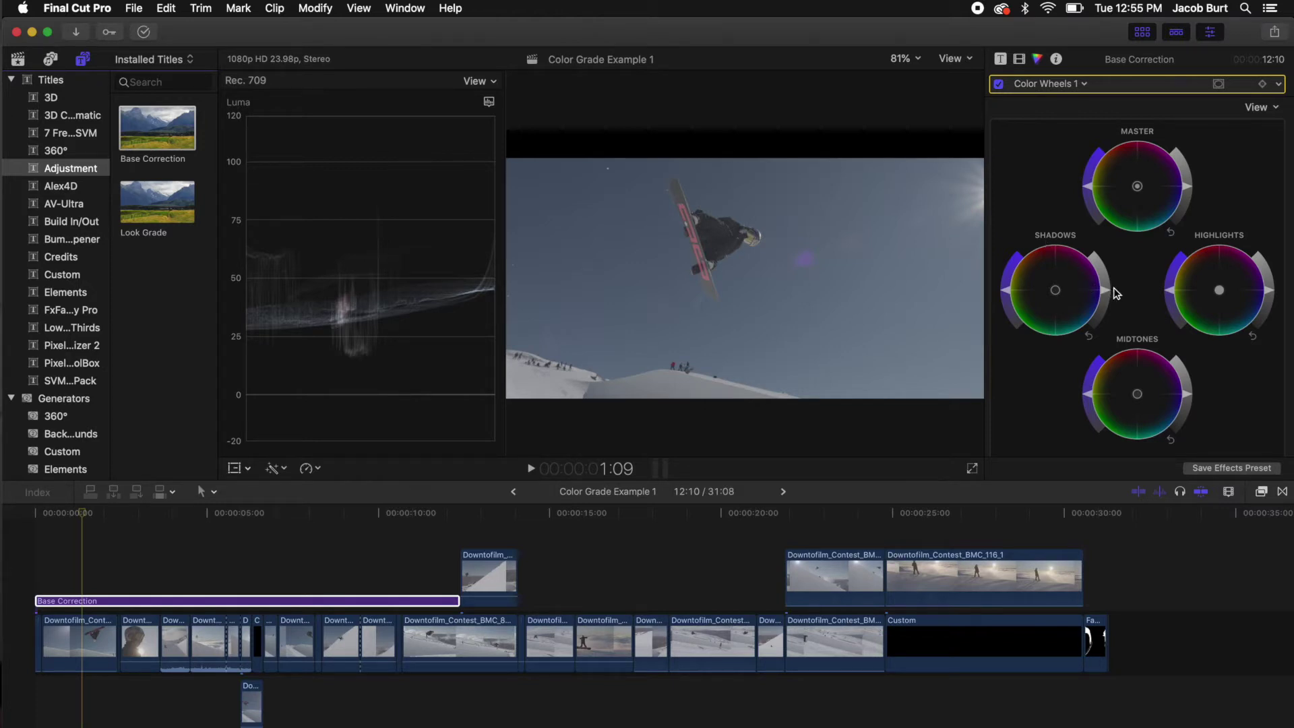
Lower the shadows' brightness close to 0 on the luma scope and raise the highlights strongly on the Base Correction layer.
drag(1110, 297, 1102, 314)
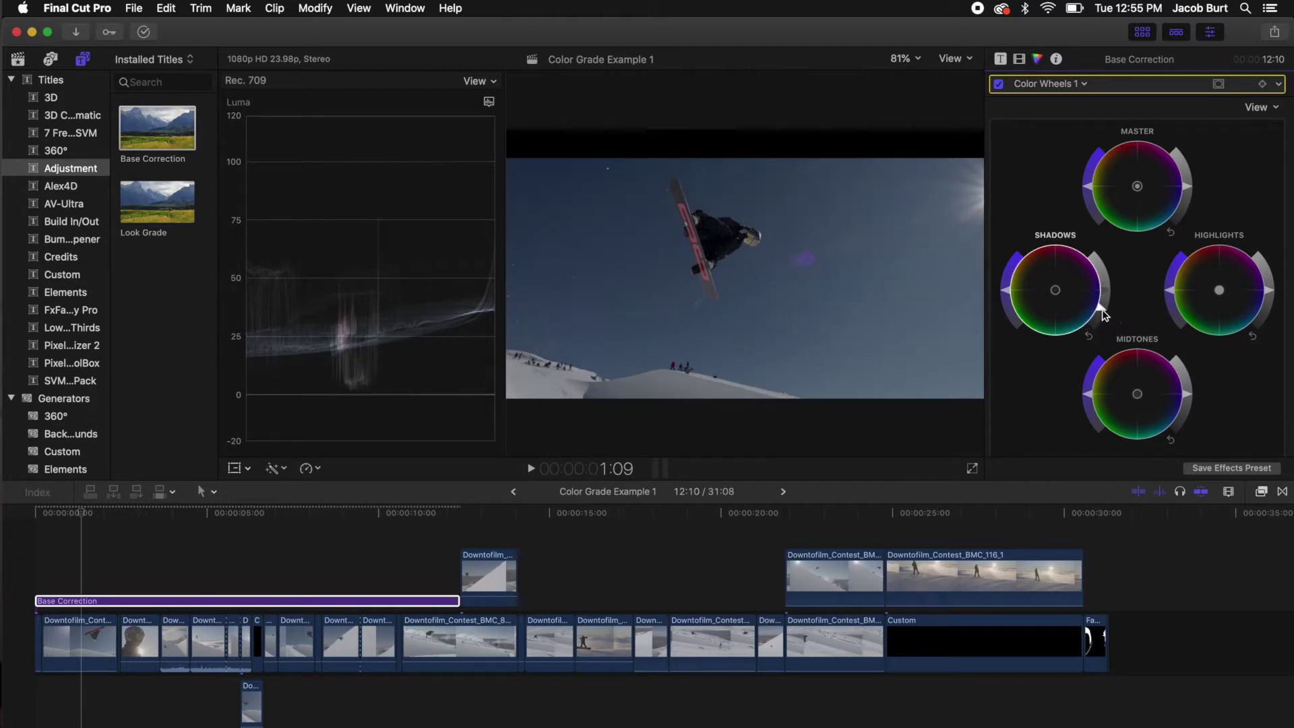
drag(1271, 294, 1212, 194)
drag(1253, 261, 1242, 241)
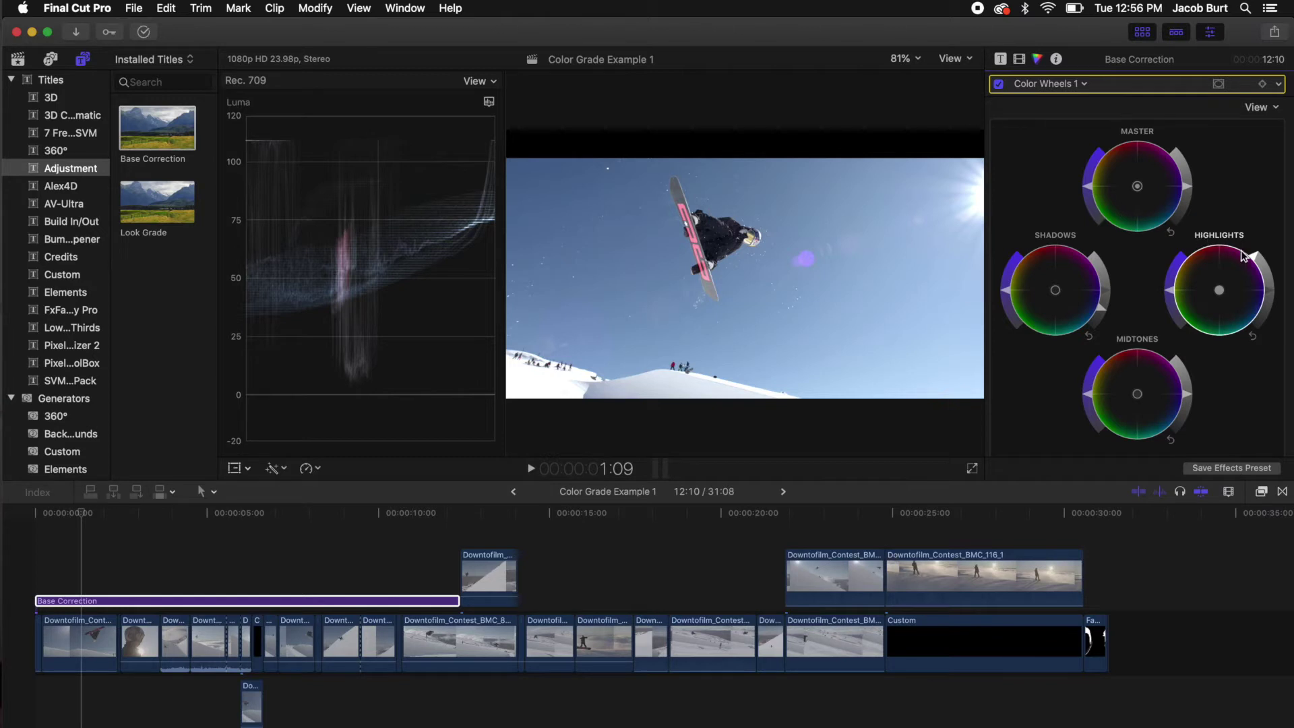
drag(1256, 254, 1223, 219)
Split the Base Correction layer at 2:12, where the helmet shot starts, and slightly lower the first section's highlights.
click(77, 663)
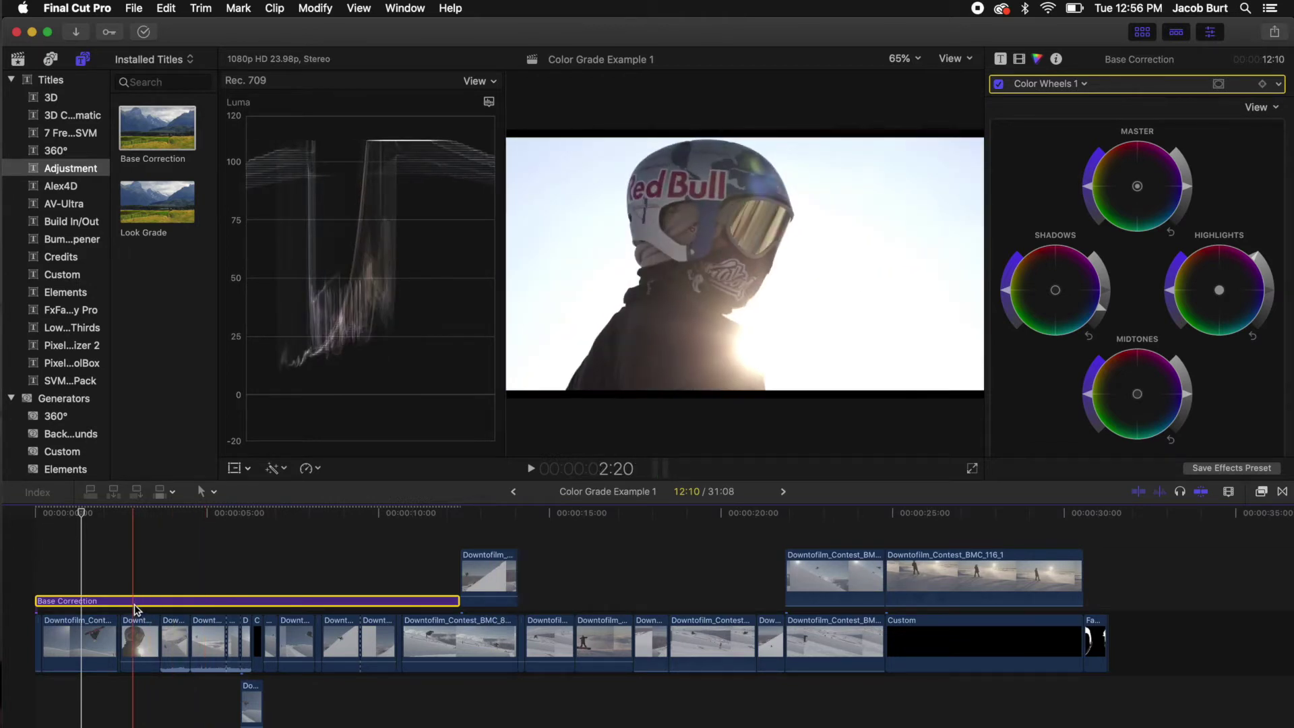
key(Down)
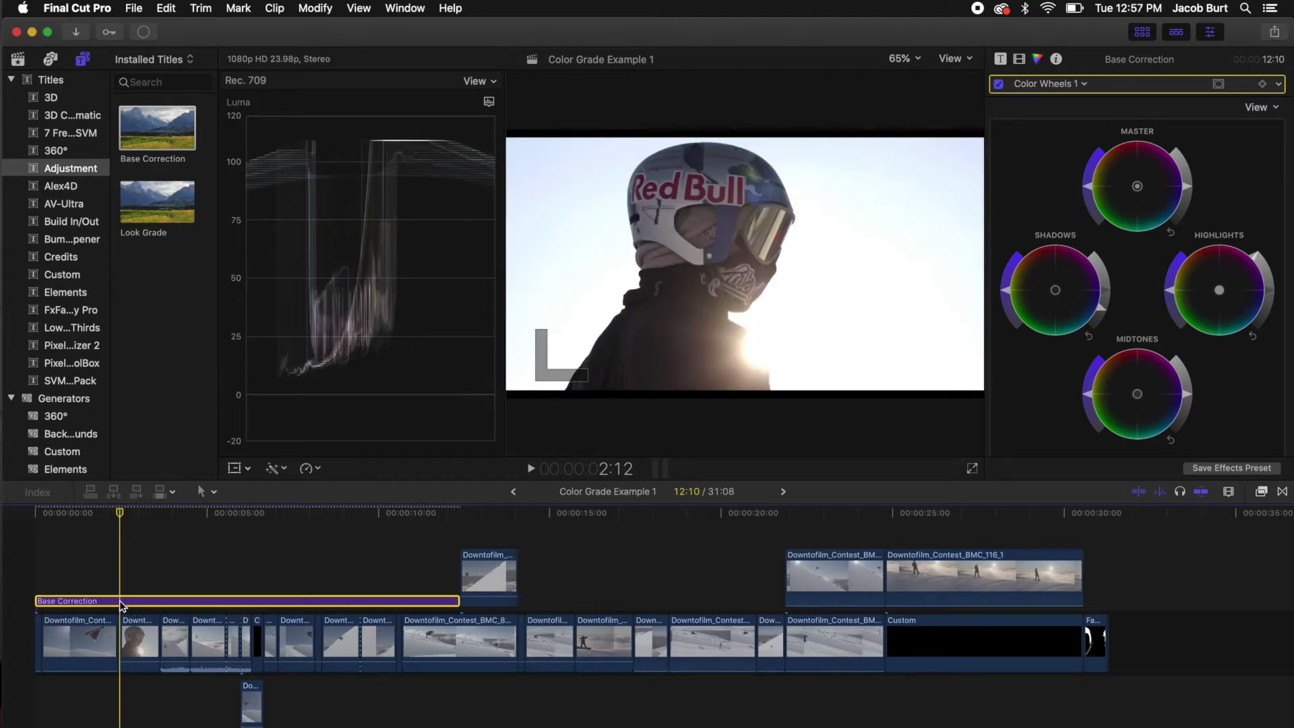
key(super+b)
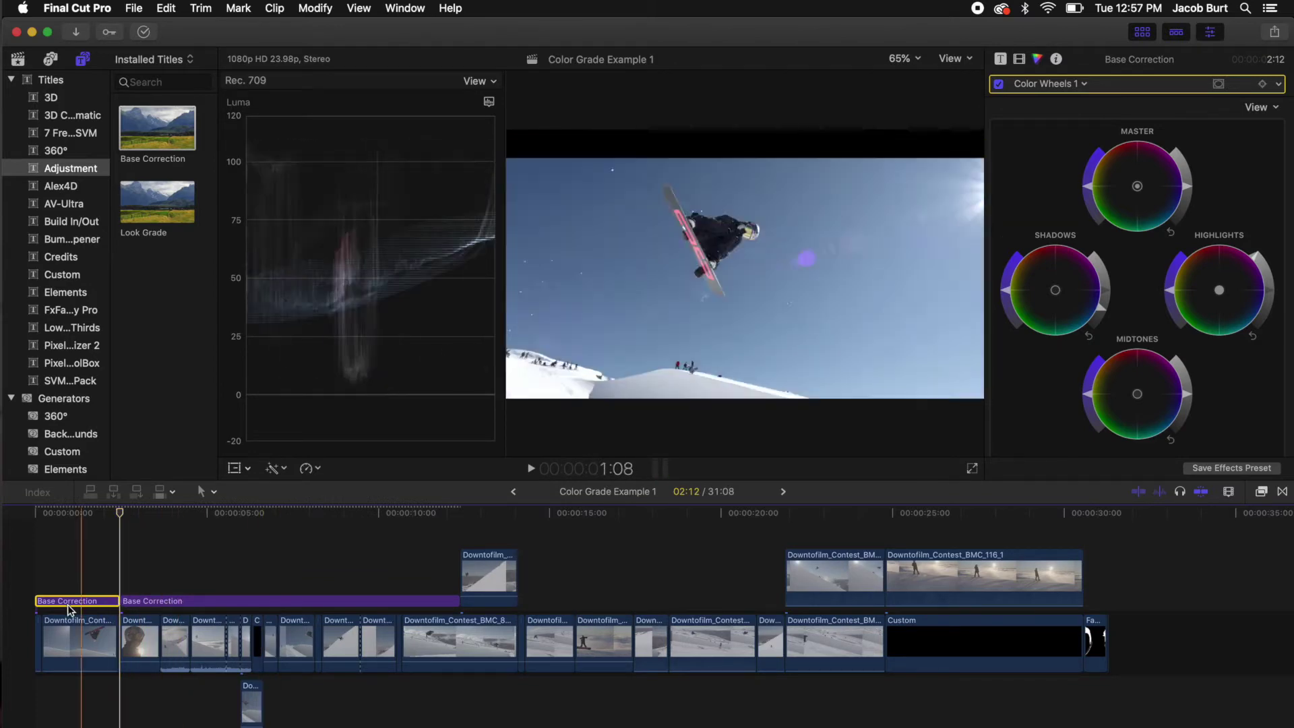
click(111, 600)
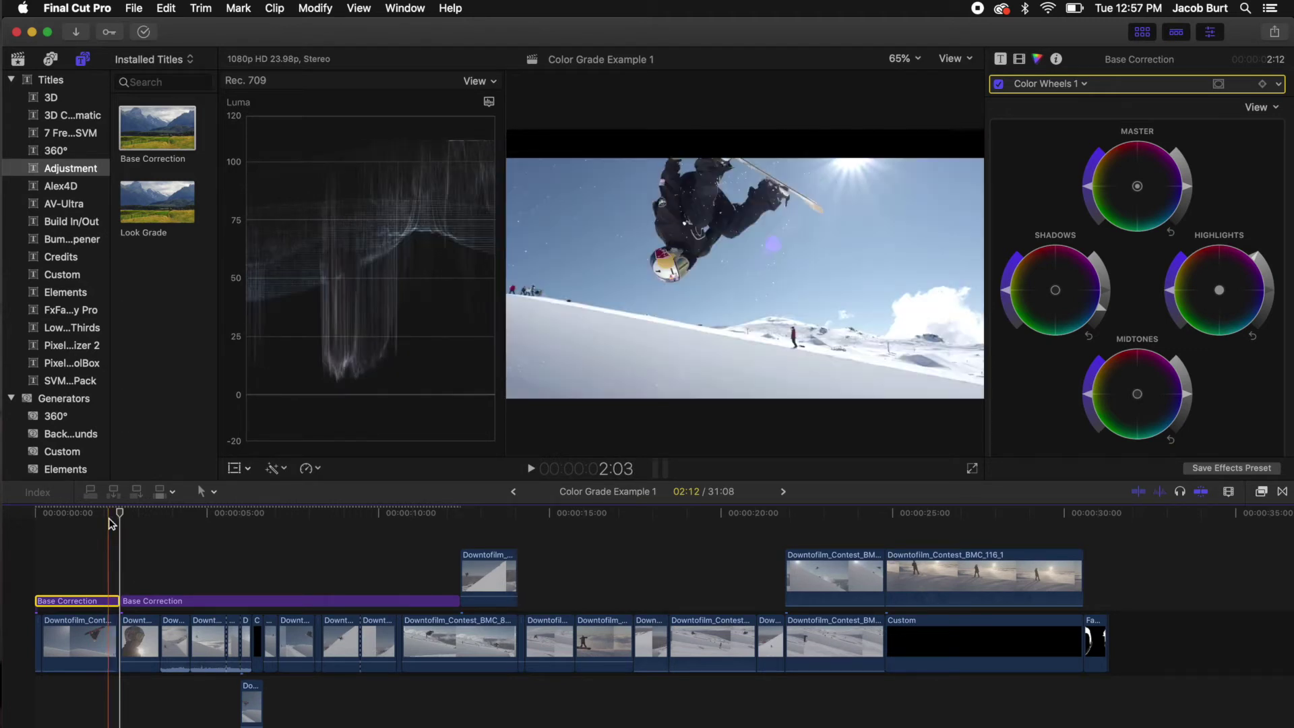
drag(1257, 258, 1236, 236)
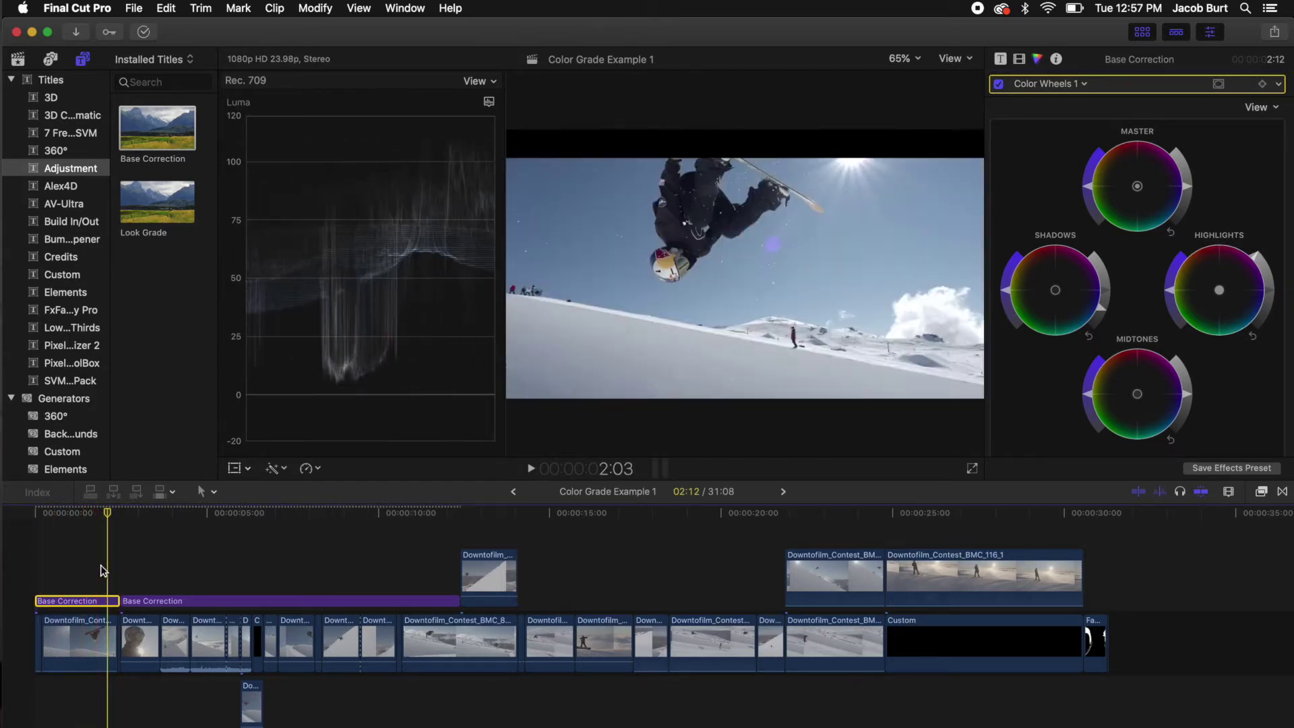
Add a Color Board to the first Base Correction section, set saturation to master 54%, midtones 74%, highlights 48%, shadows 48%, and play it back.
click(72, 524)
click(74, 602)
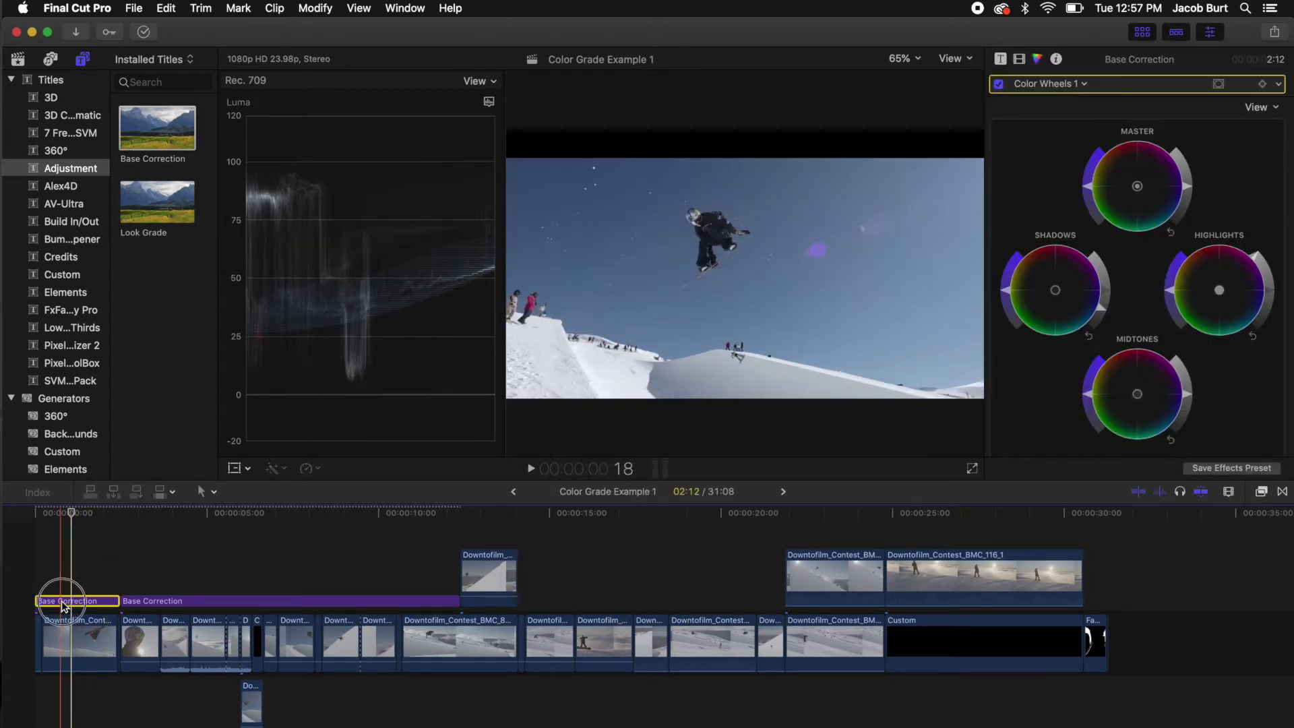
click(1084, 84)
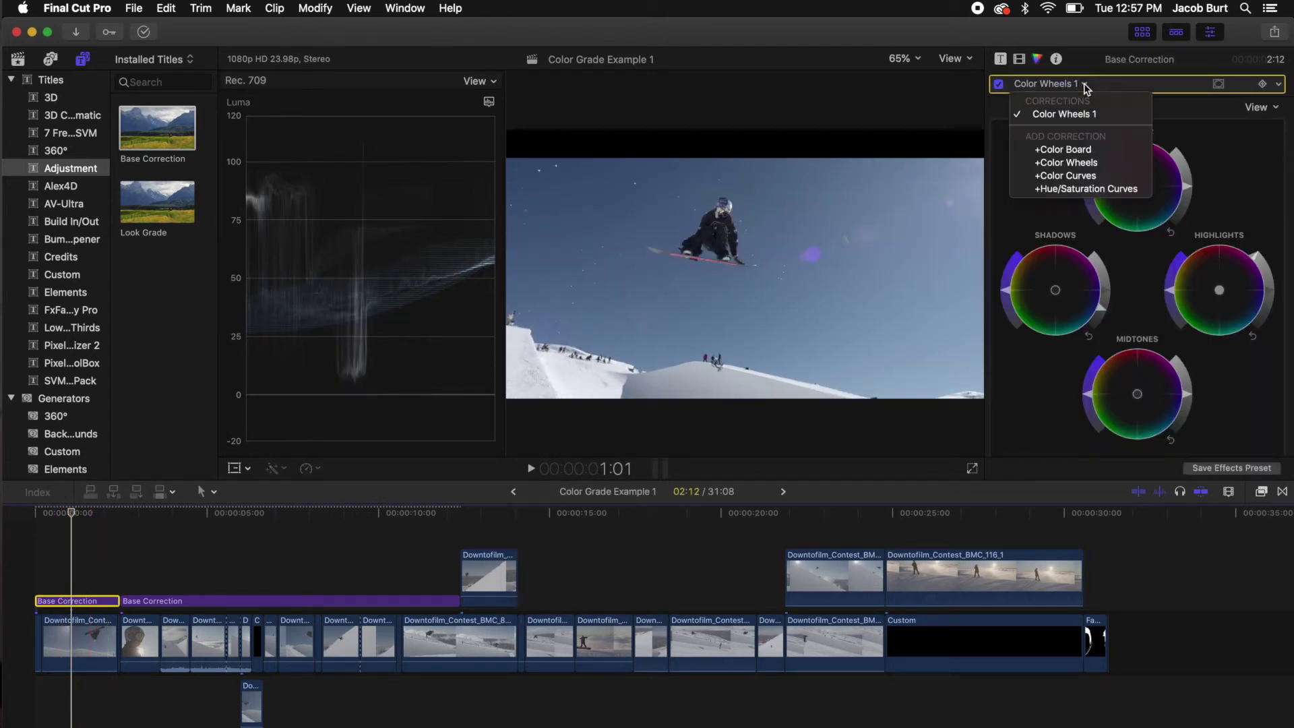
click(1088, 148)
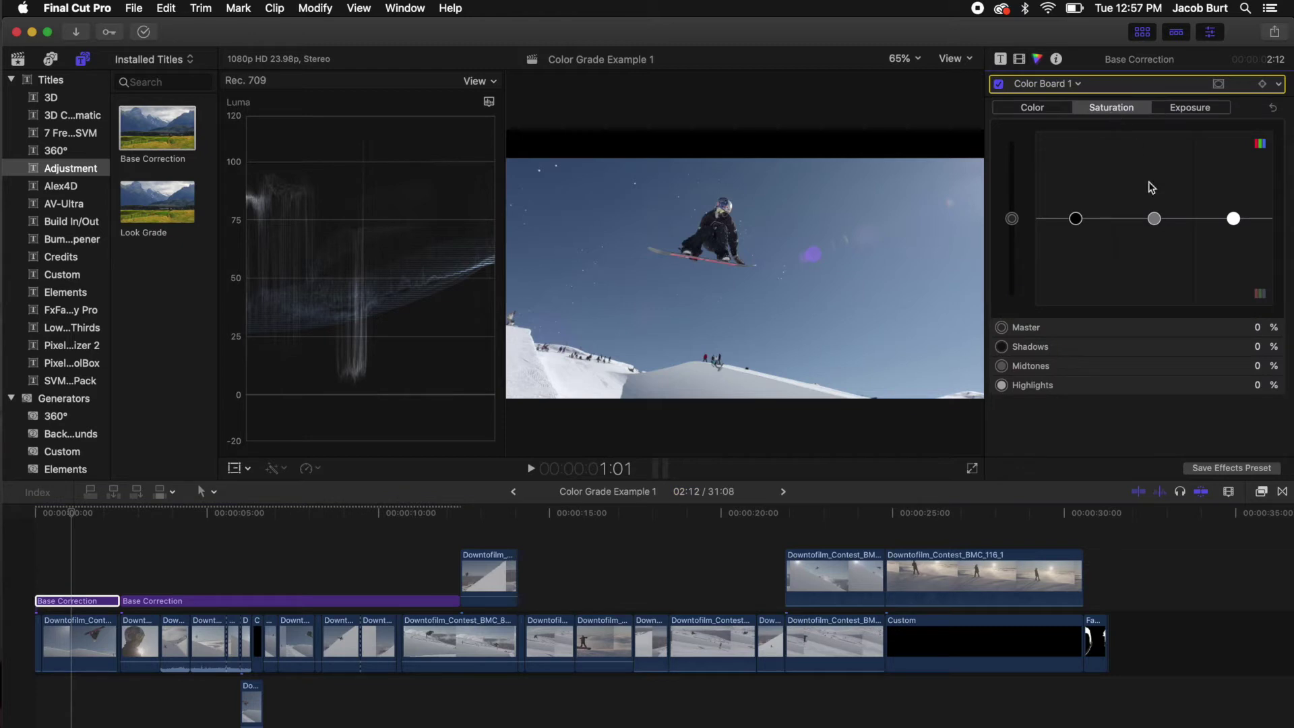
drag(1012, 218, 1014, 175)
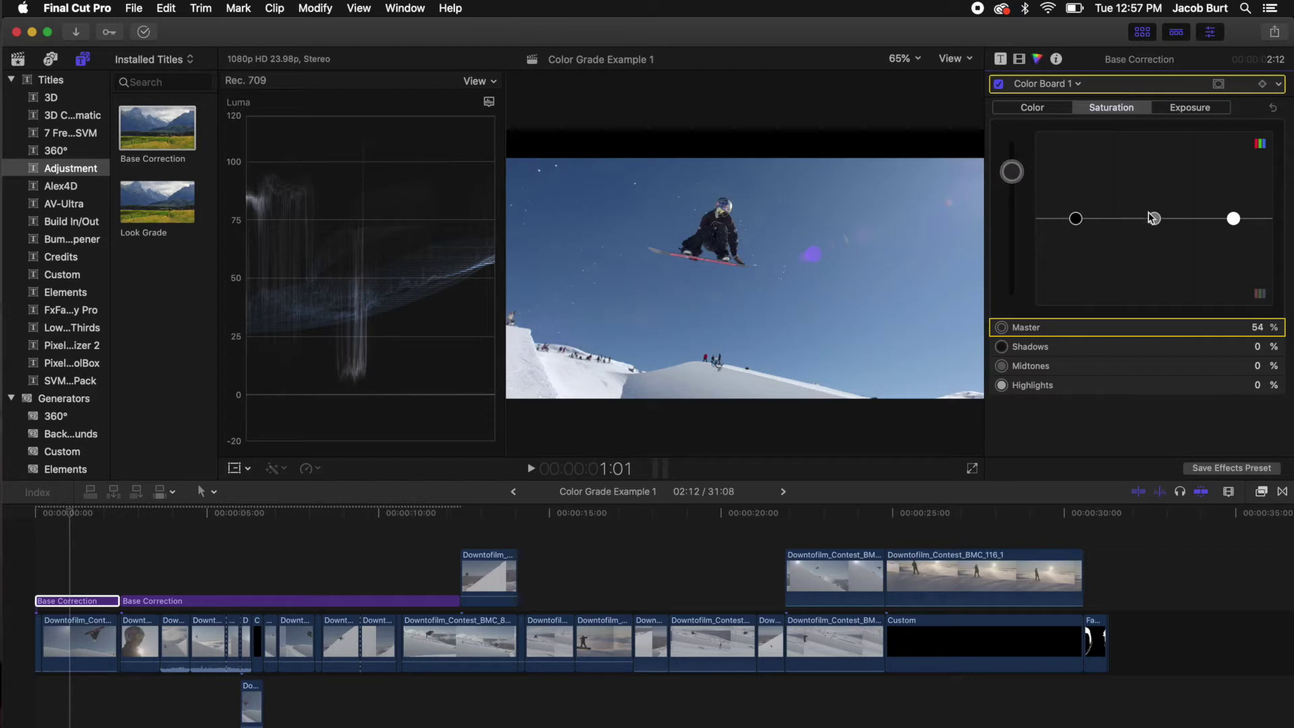
drag(1154, 219, 1156, 155)
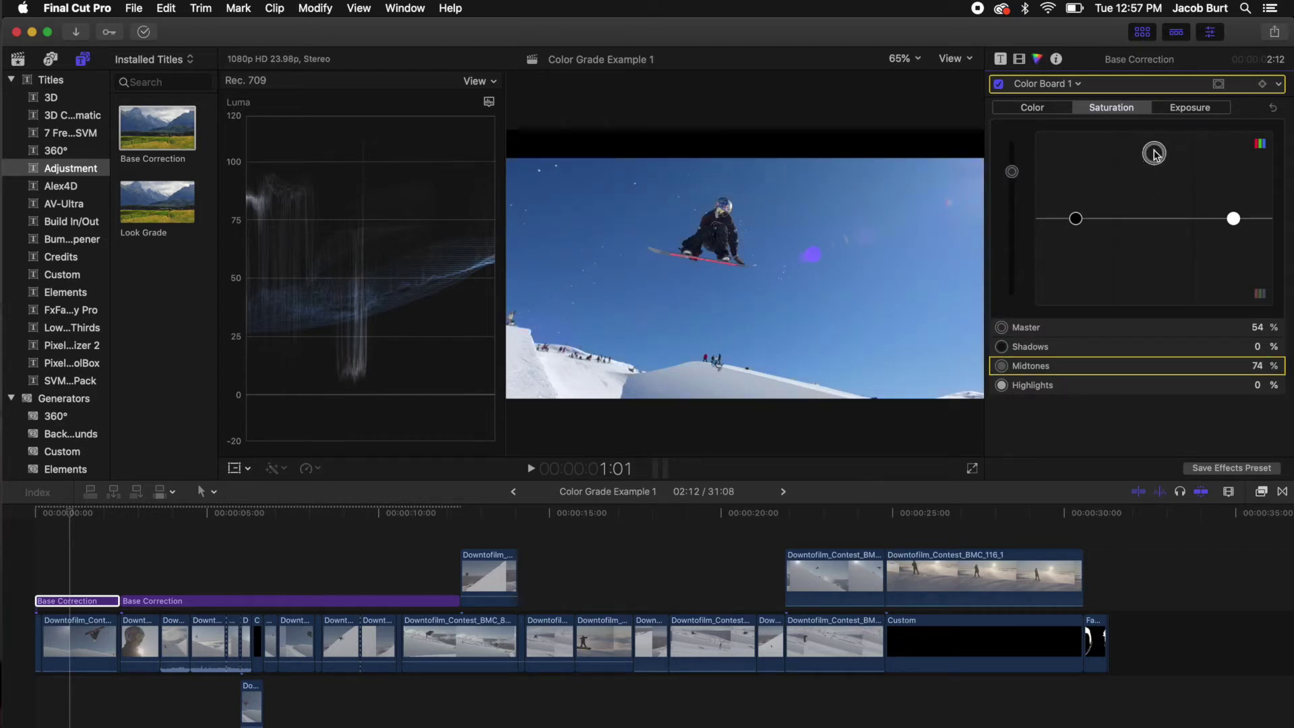
drag(1232, 222, 1233, 176)
drag(1075, 218, 1074, 178)
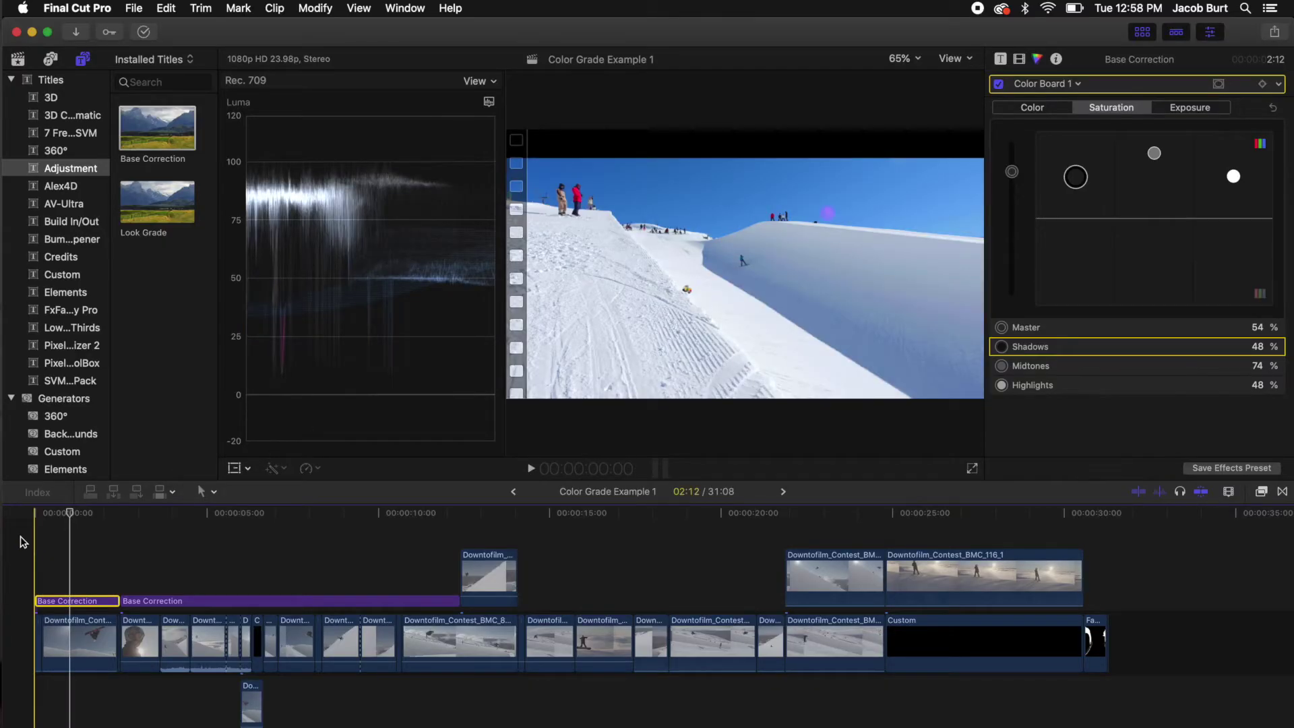
key(space)
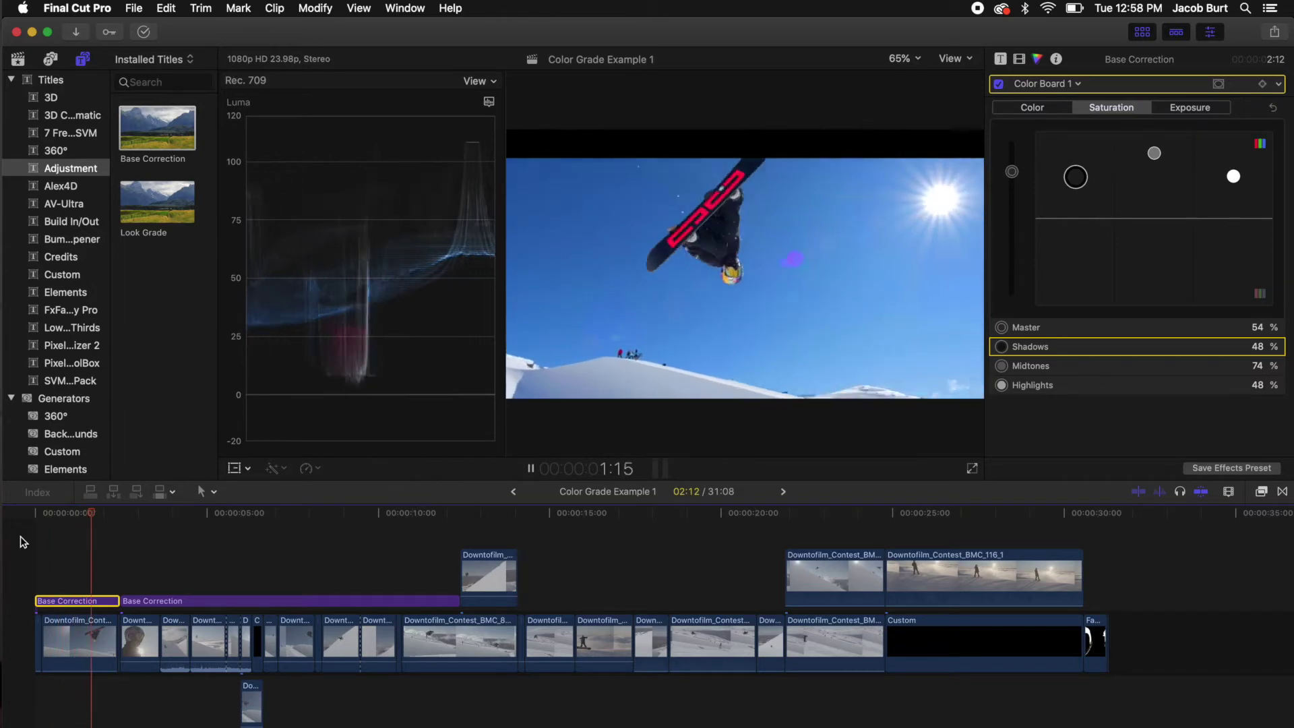
key(space)
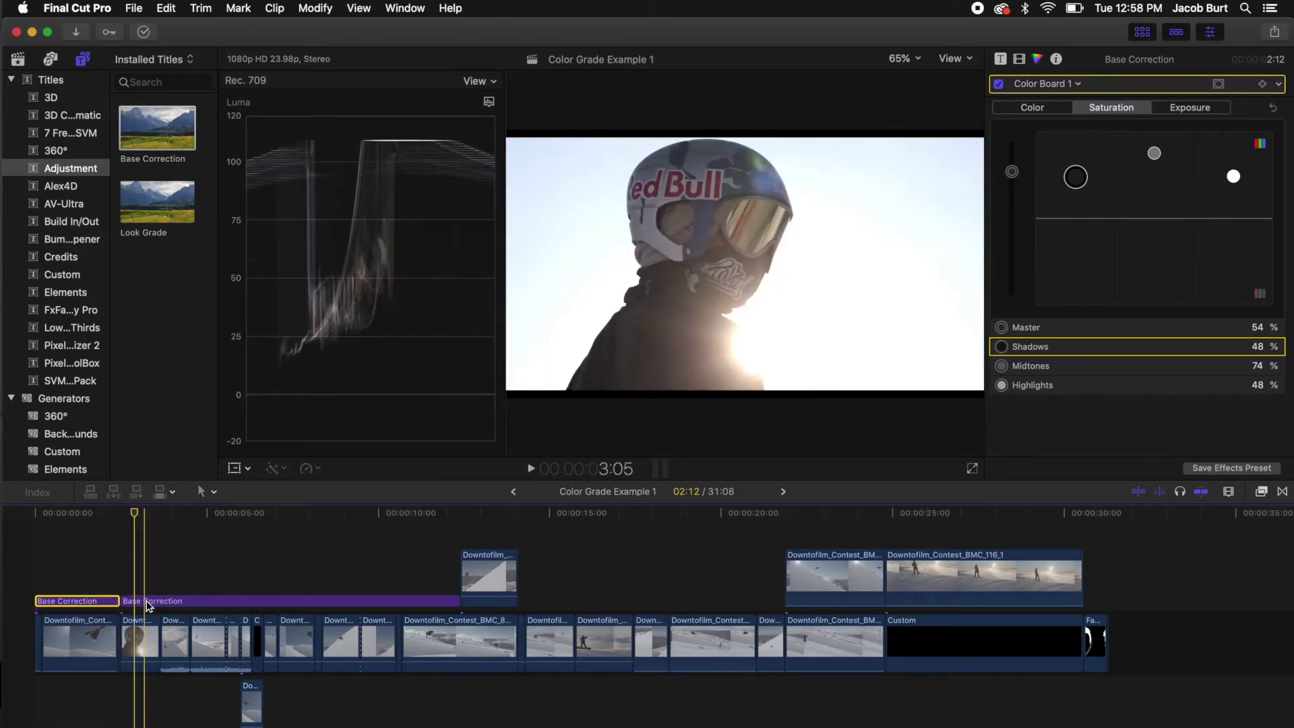
Split the second Base Correction section at 3:16, where the helmet shot ends, and lower the highlights and shadows over that shot.
click(151, 600)
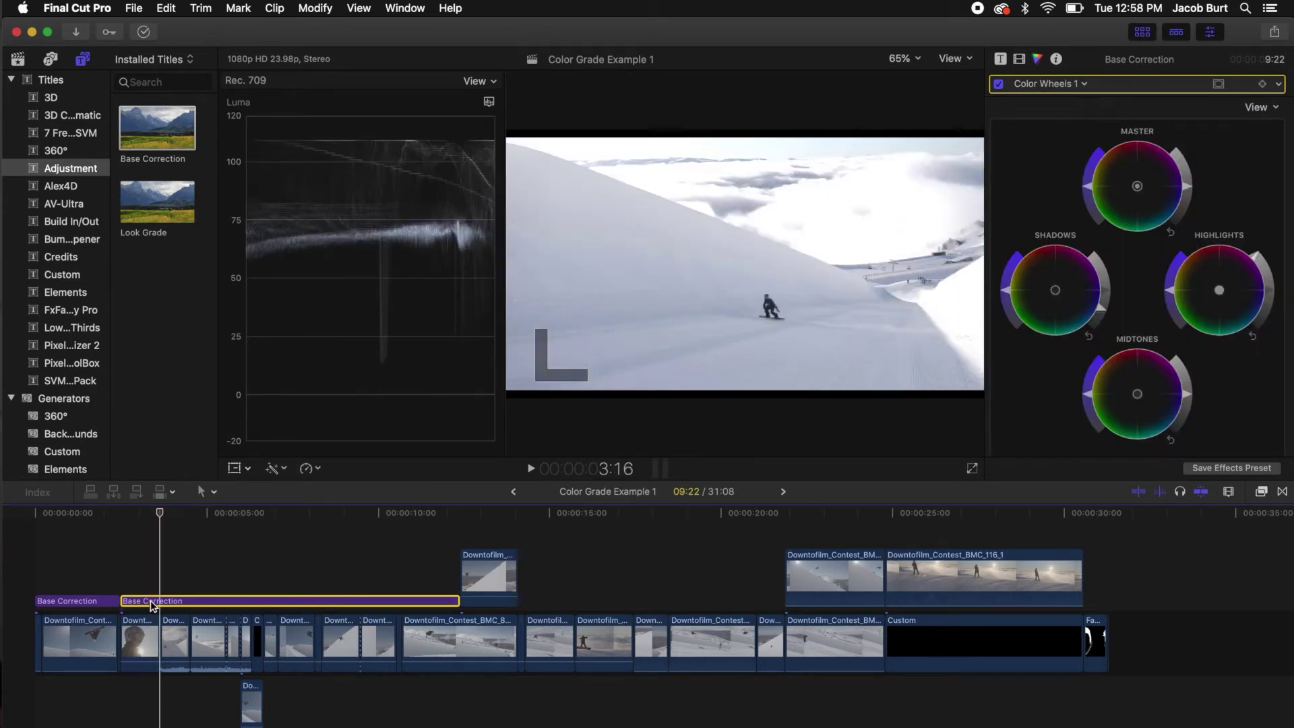
key(super+b)
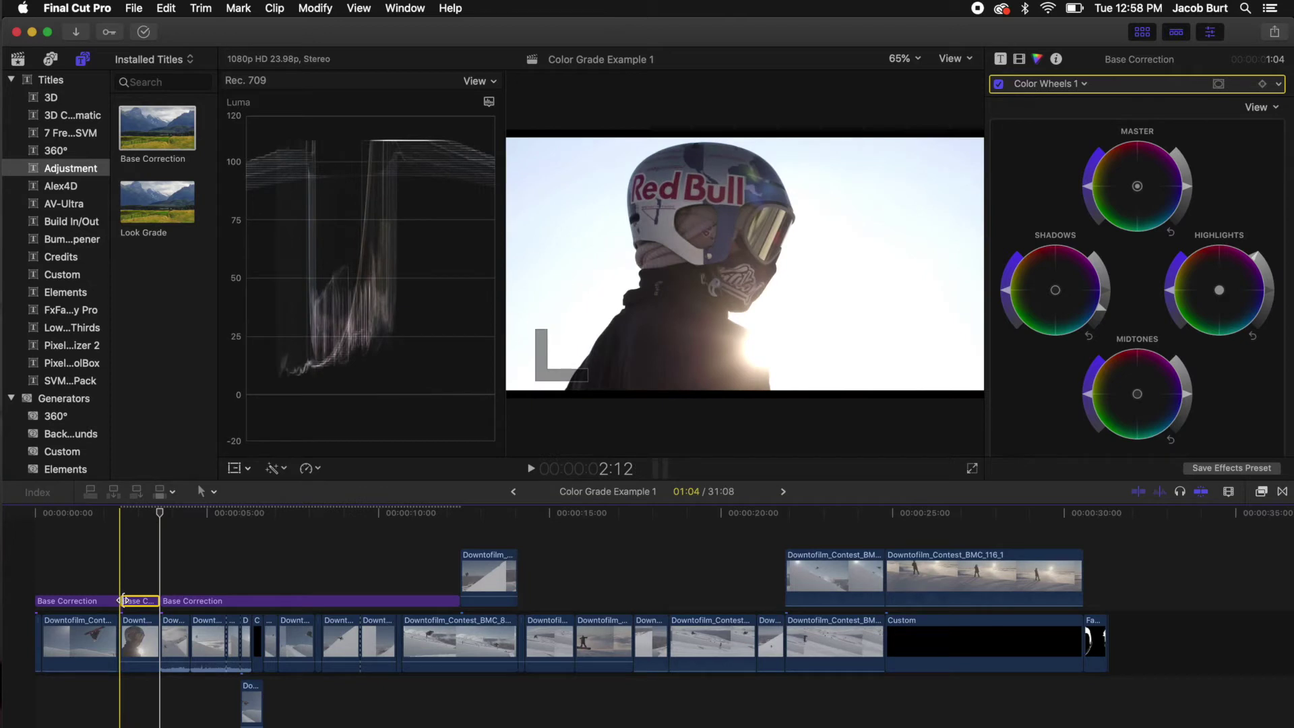
click(140, 514)
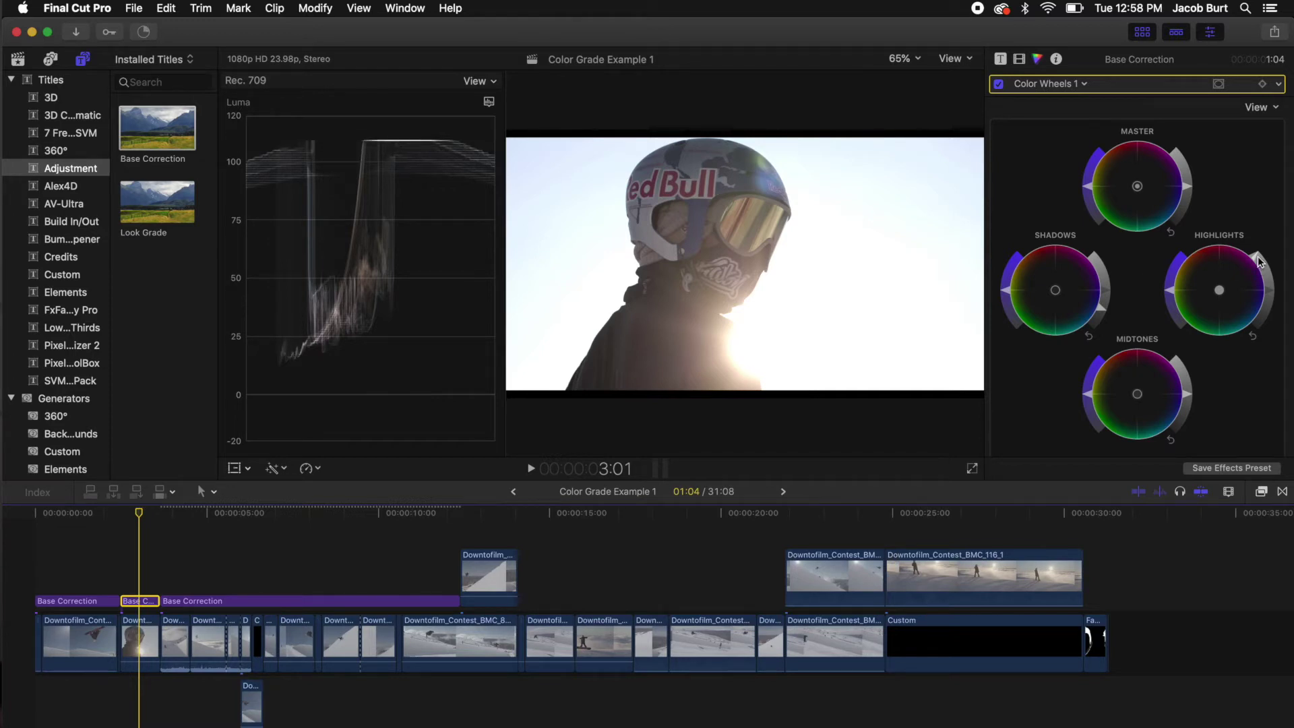
drag(1256, 254, 1290, 308)
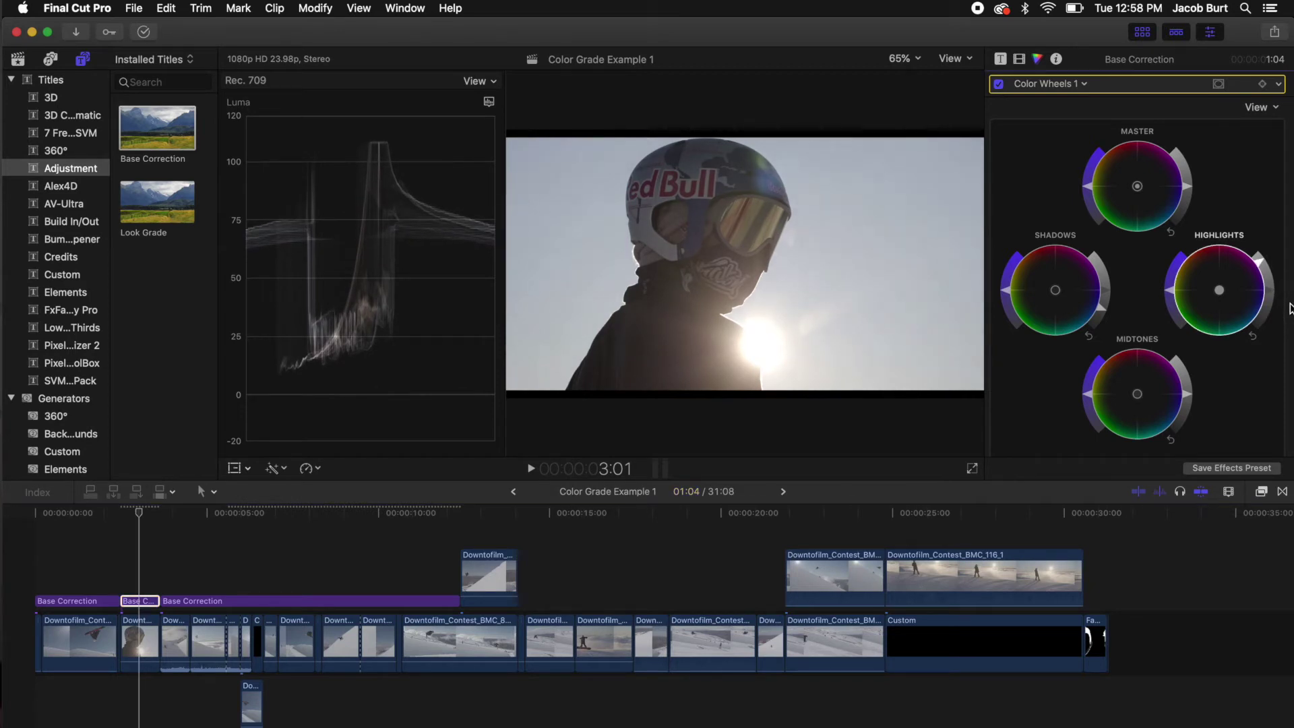
mouse_move(1109, 314)
mouse_down()
mouse_move(1095, 329)
mouse_move(1102, 321)
mouse_up()
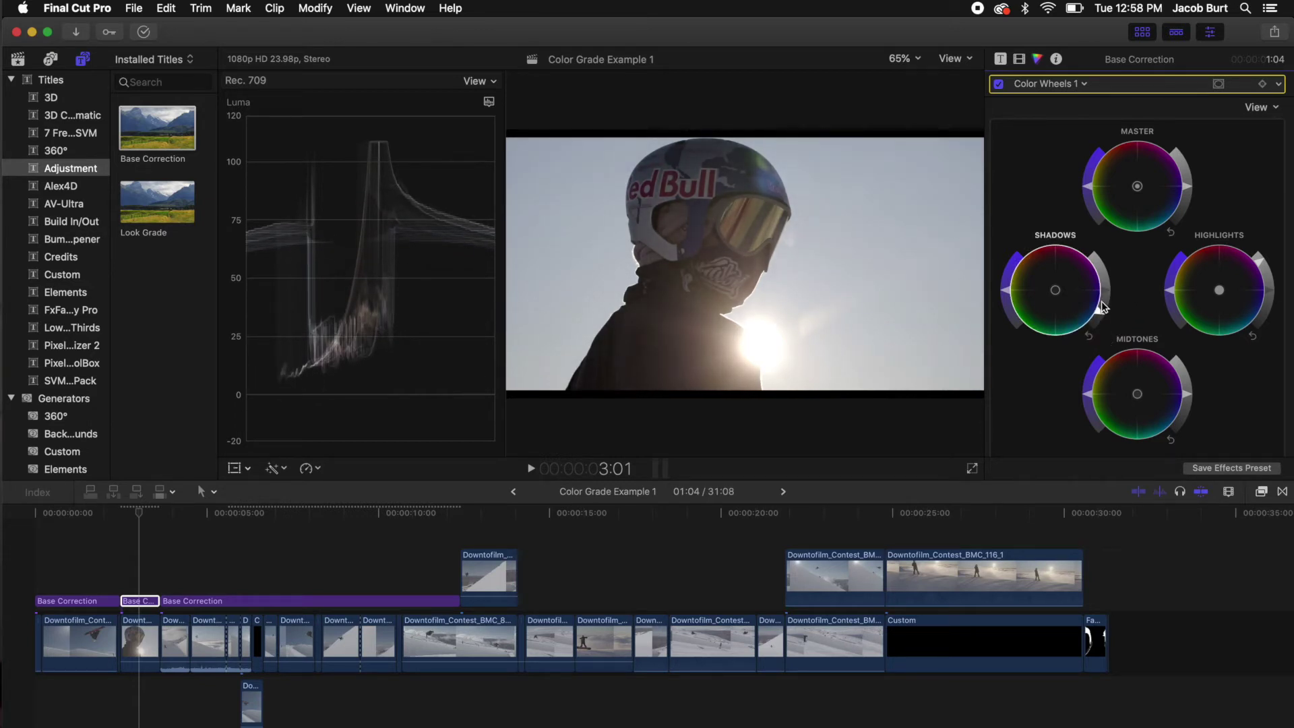
Add a Color Board to the helmet shot's Base Correction section and set saturation to master 56%, shadows 50%, midtones 82% and highlights 66%.
click(1080, 85)
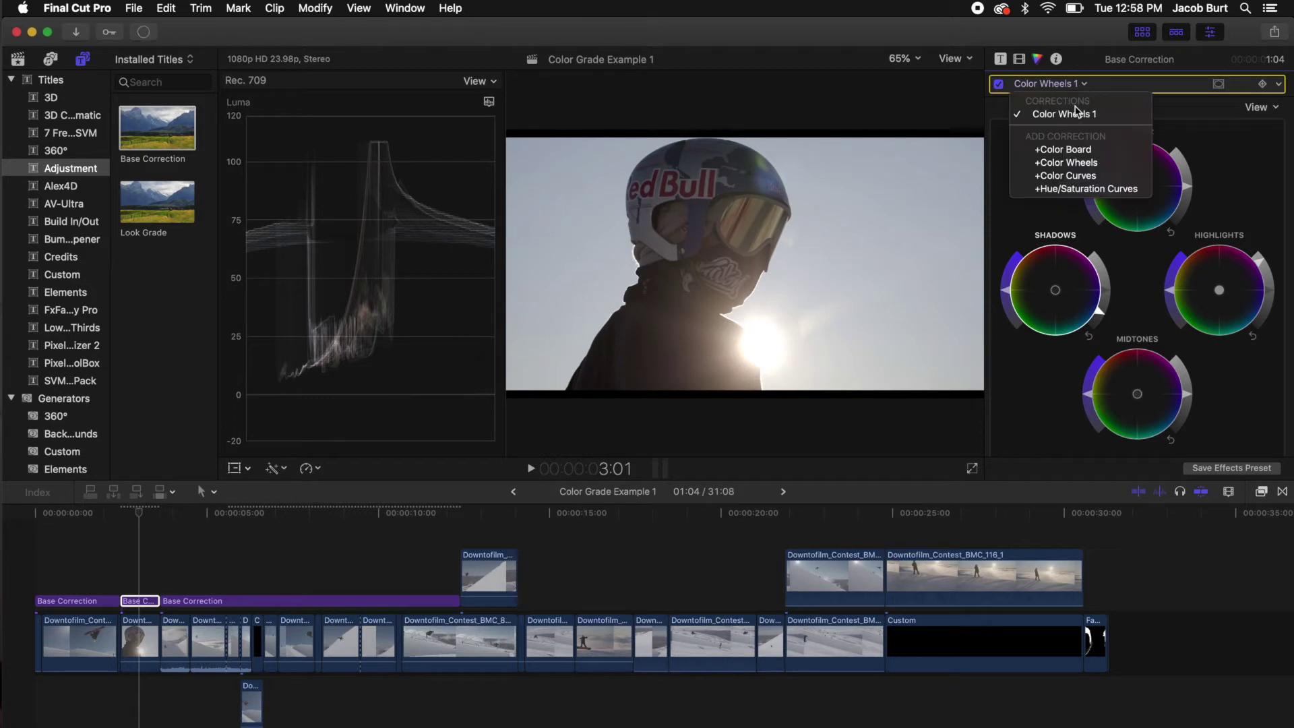
click(1061, 150)
click(1105, 108)
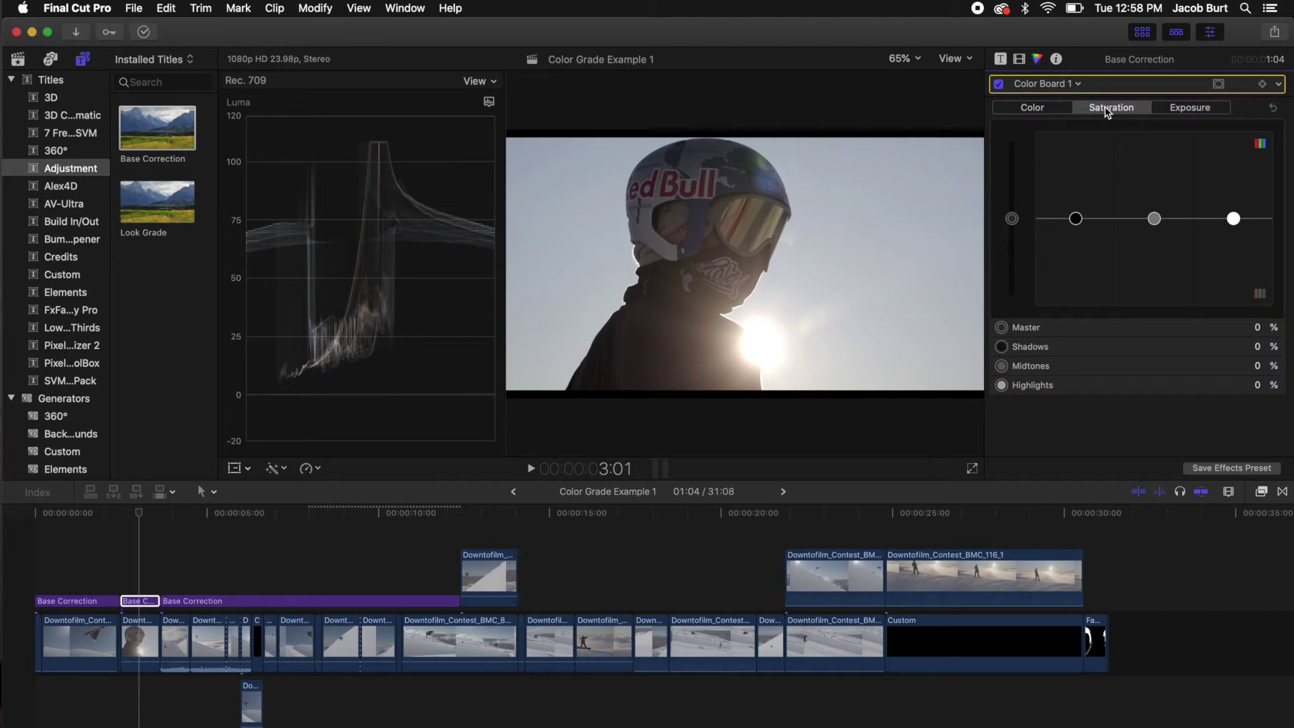
drag(1011, 218, 1014, 173)
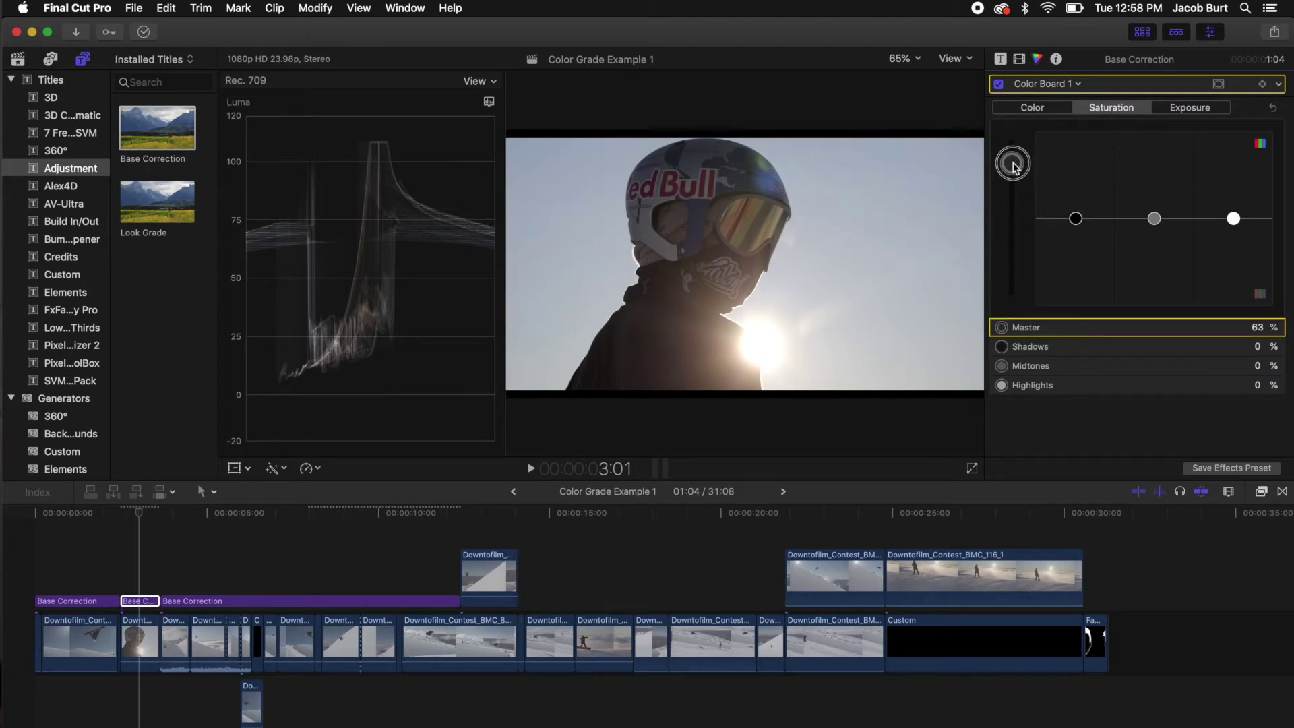
drag(1155, 221, 1153, 161)
drag(1230, 210, 1231, 160)
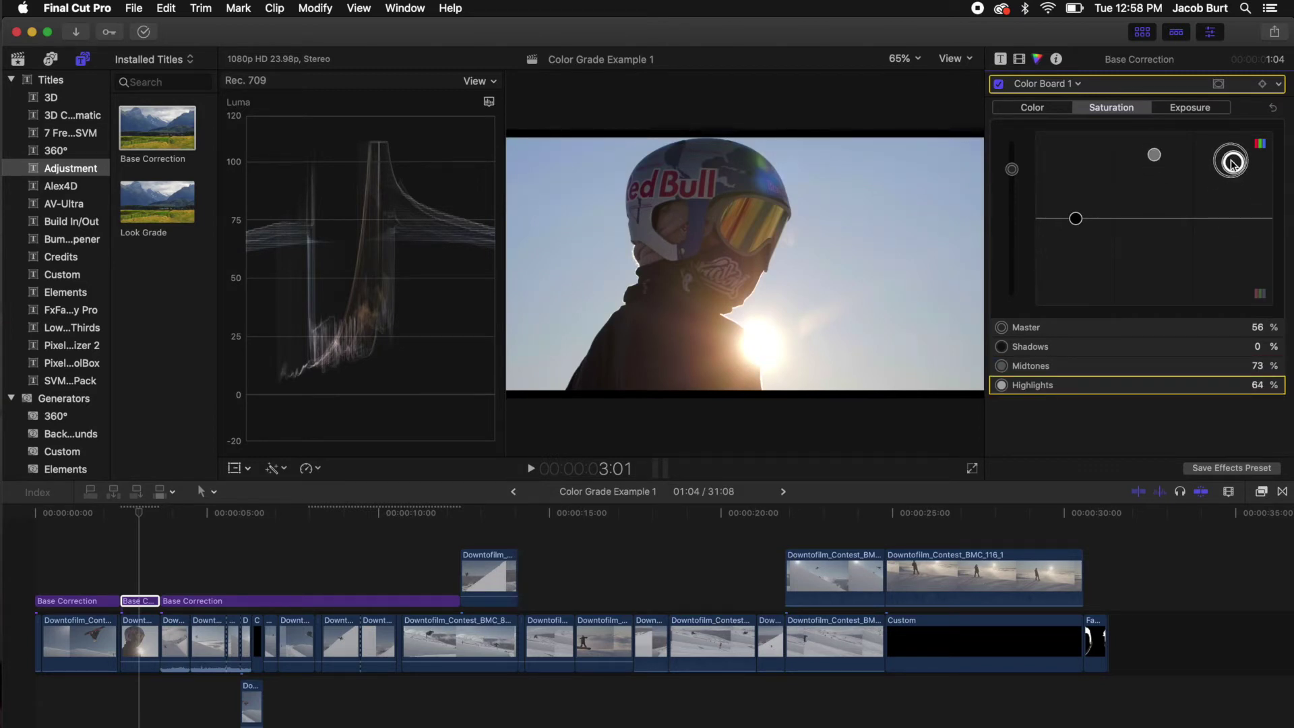
drag(1075, 221, 1075, 168)
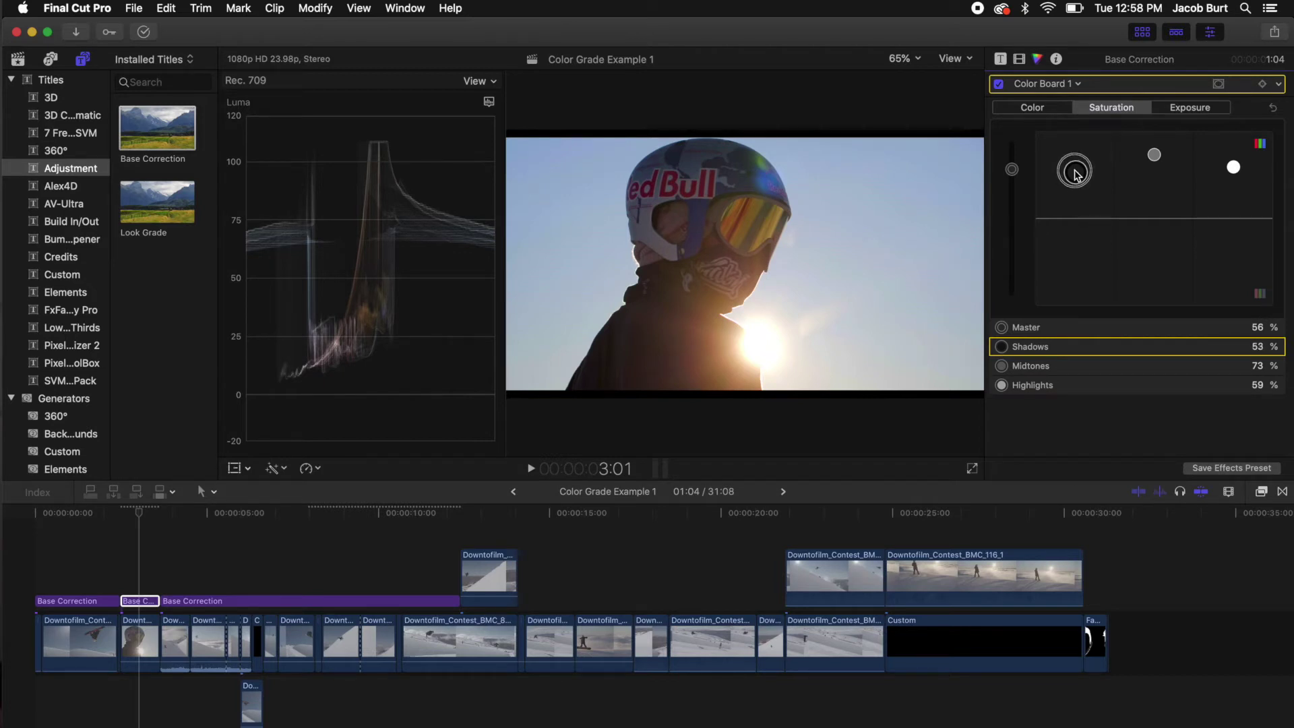
click(1155, 156)
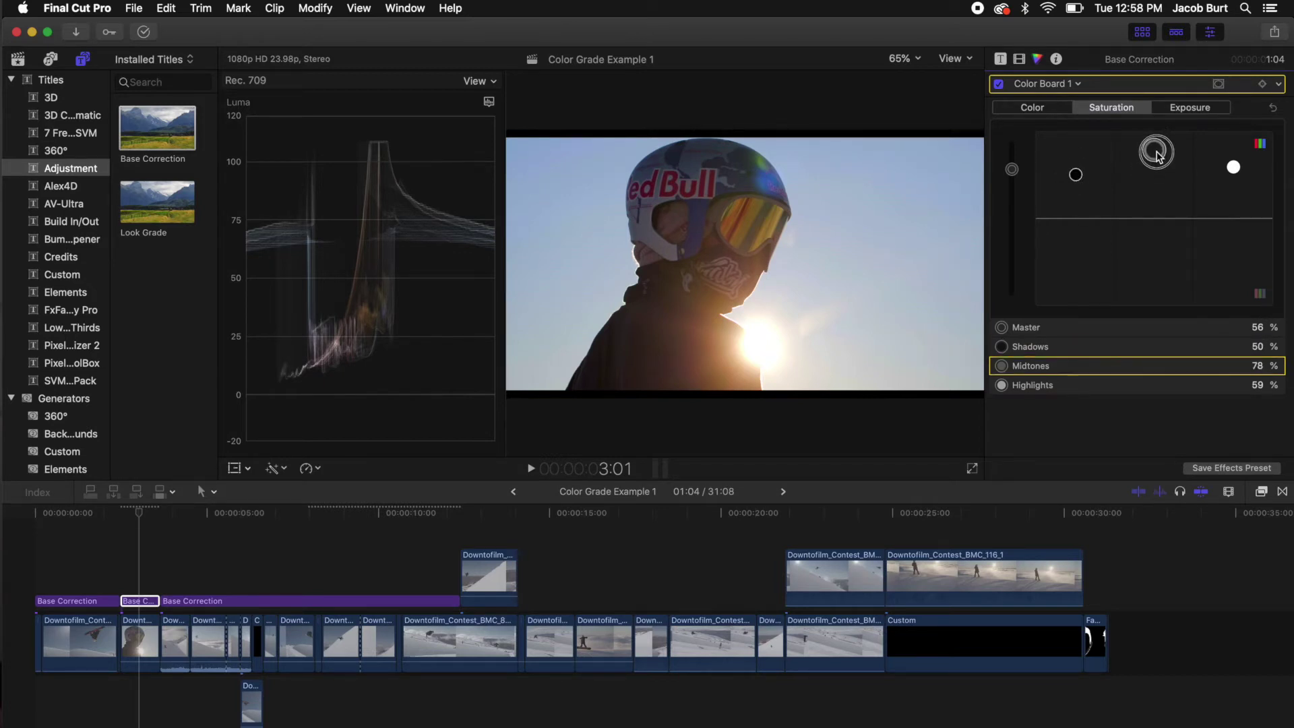
drag(1237, 173, 1235, 155)
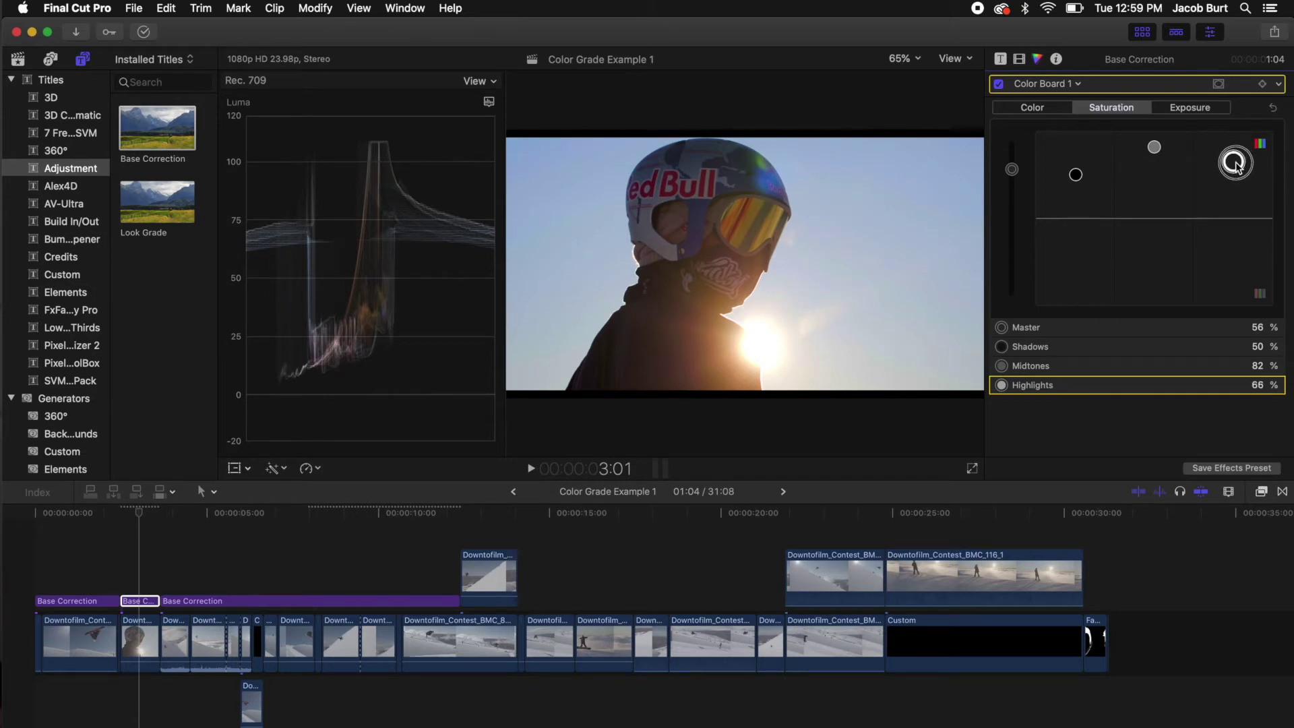
Raise the helmet shot's saturation to shadows 59% and highlights 69%, and play back the first shots.
drag(1077, 175, 1080, 163)
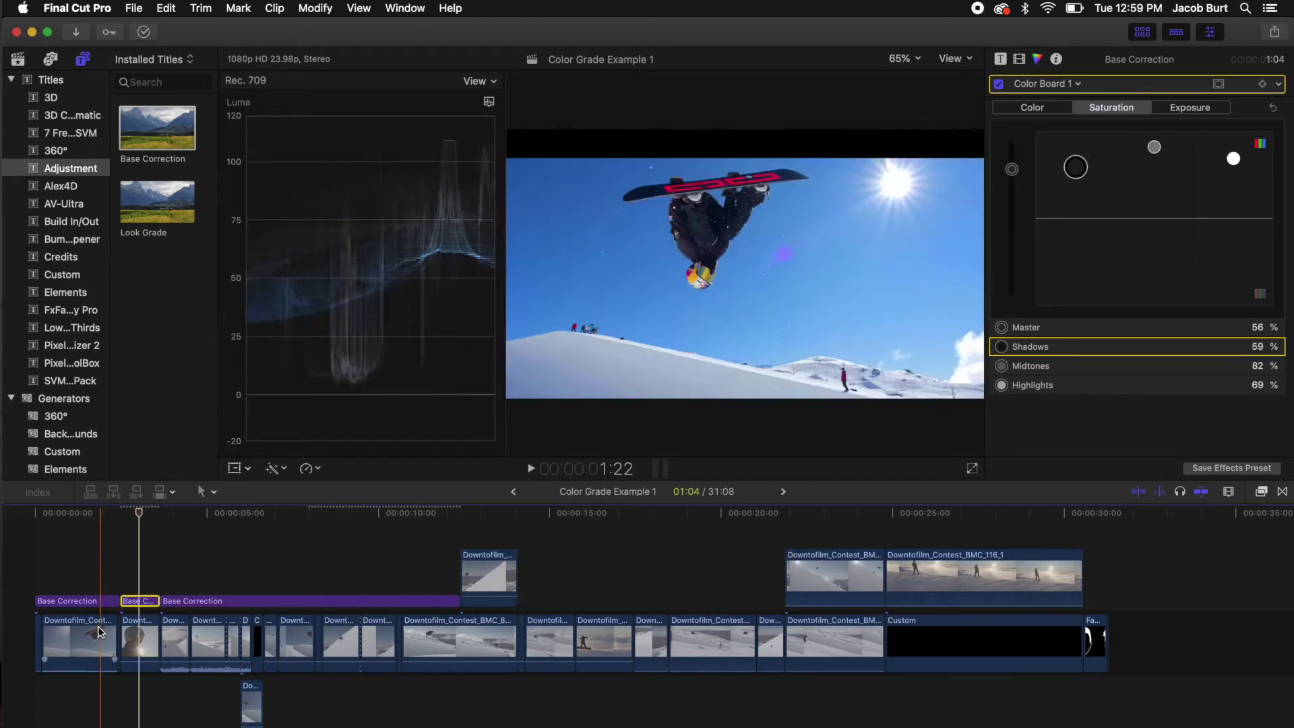
click(83, 606)
key(space)
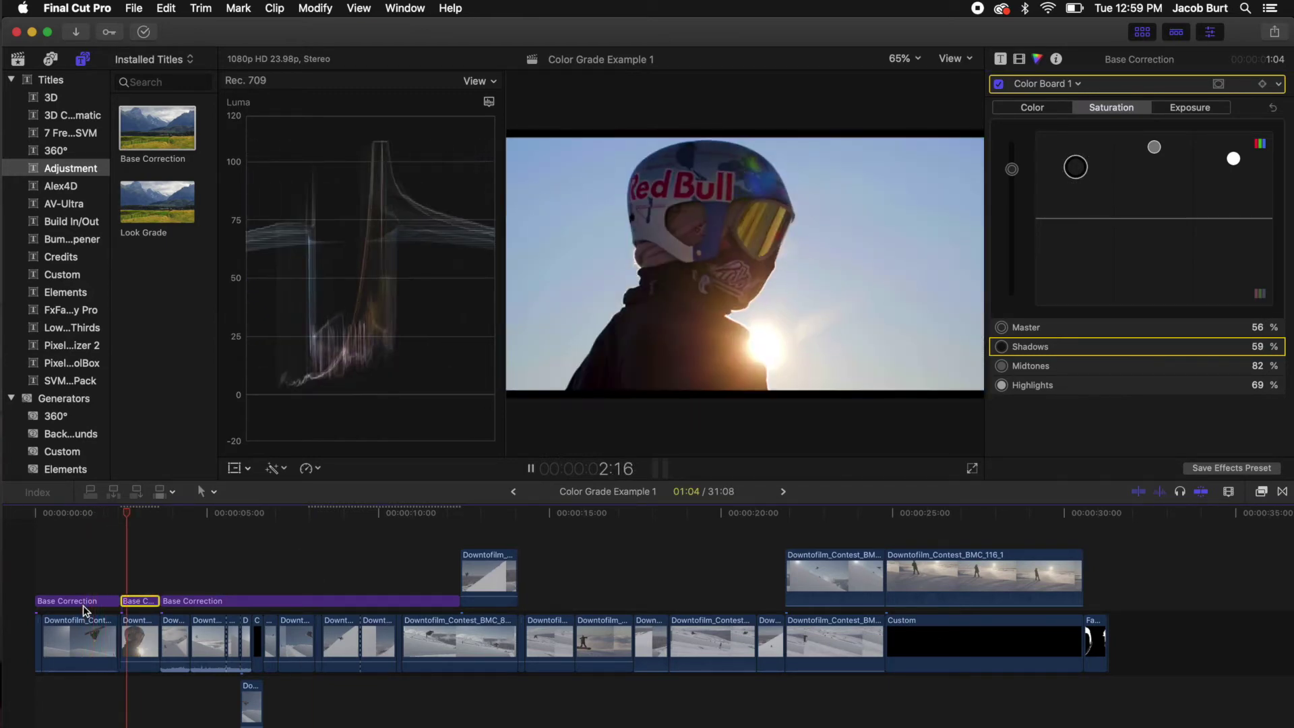
click(95, 605)
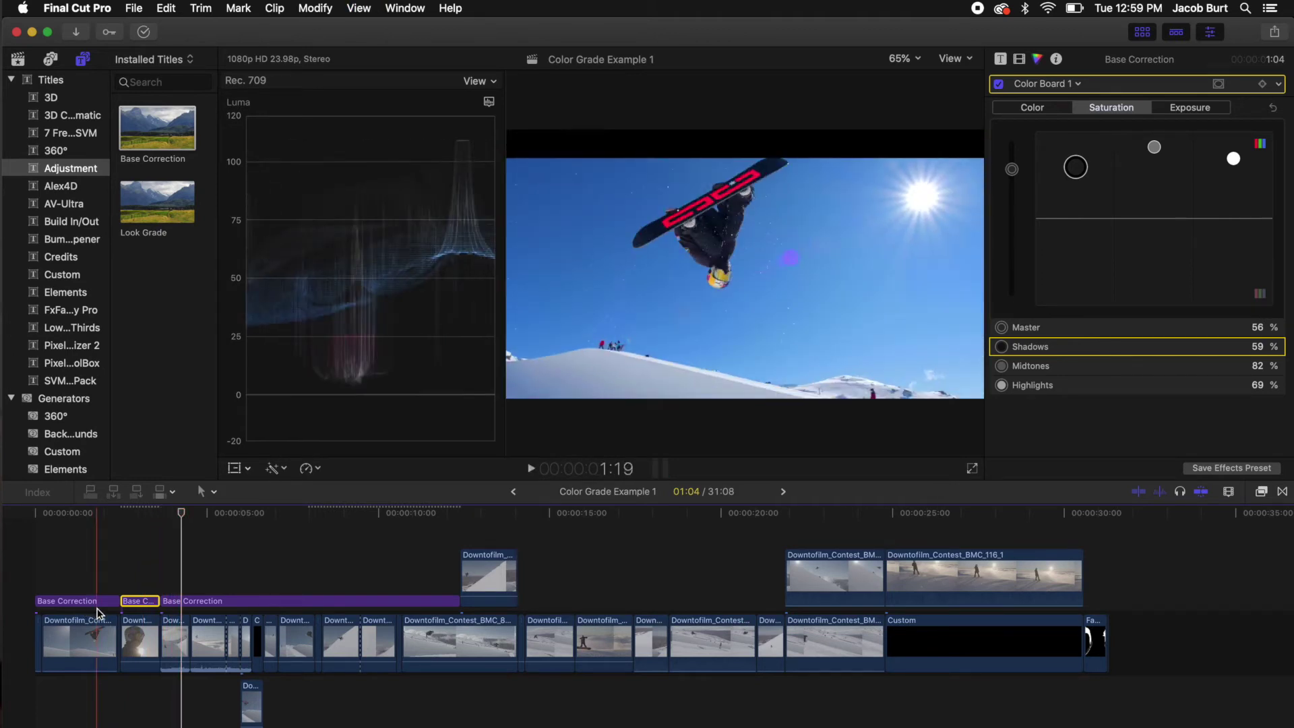
key(space)
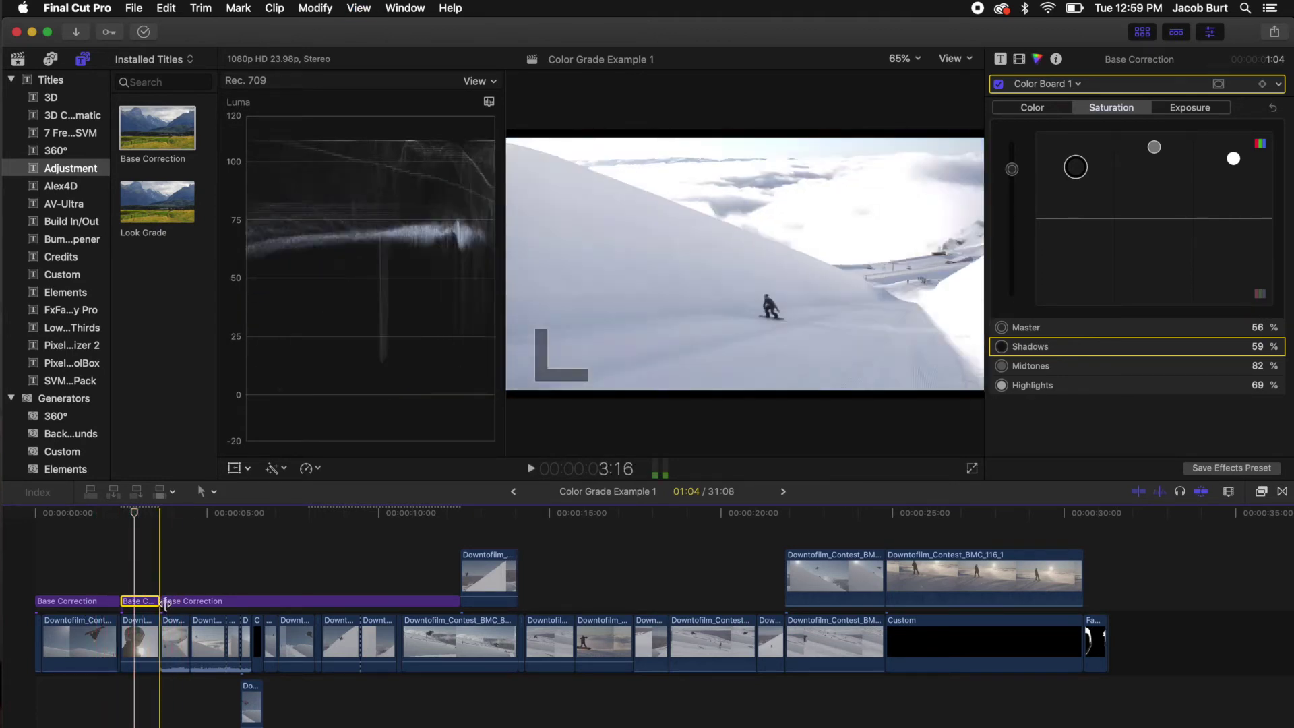
Split the third Base Correction section at 4:13, where its first shot ends, and lower the highlights and shadows over that shot.
click(188, 601)
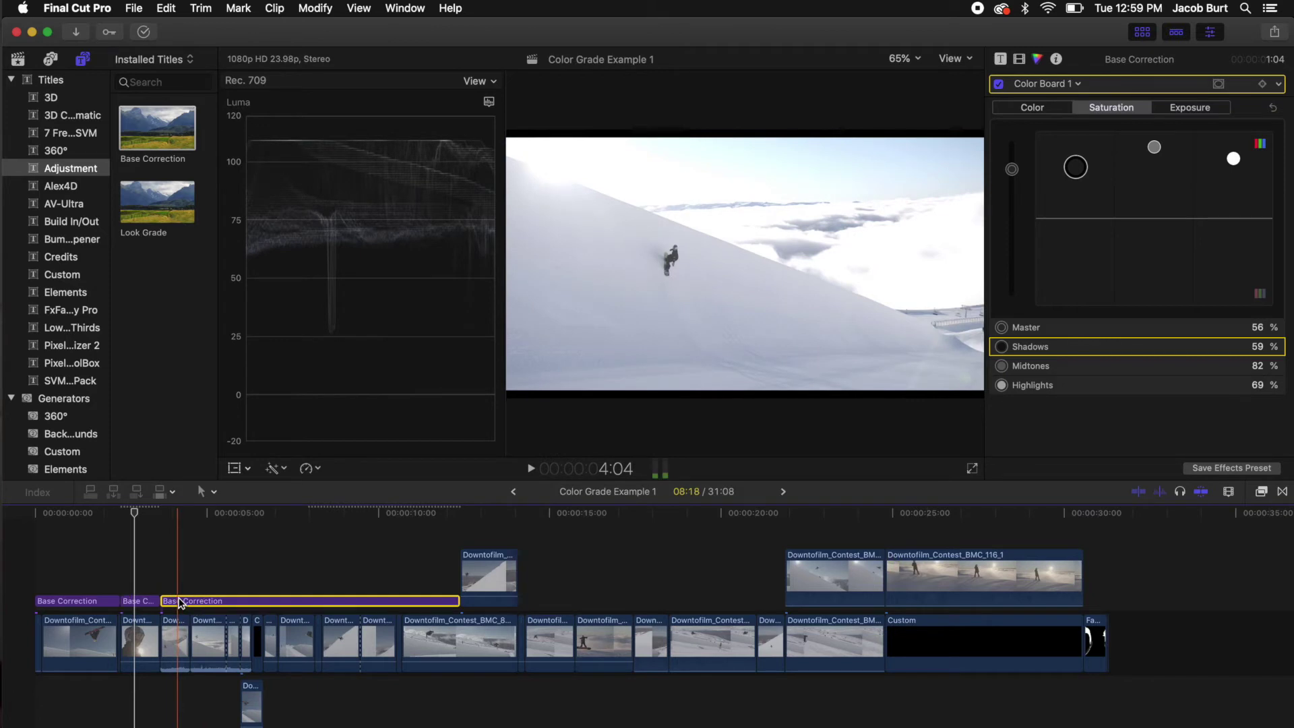
key(super+b)
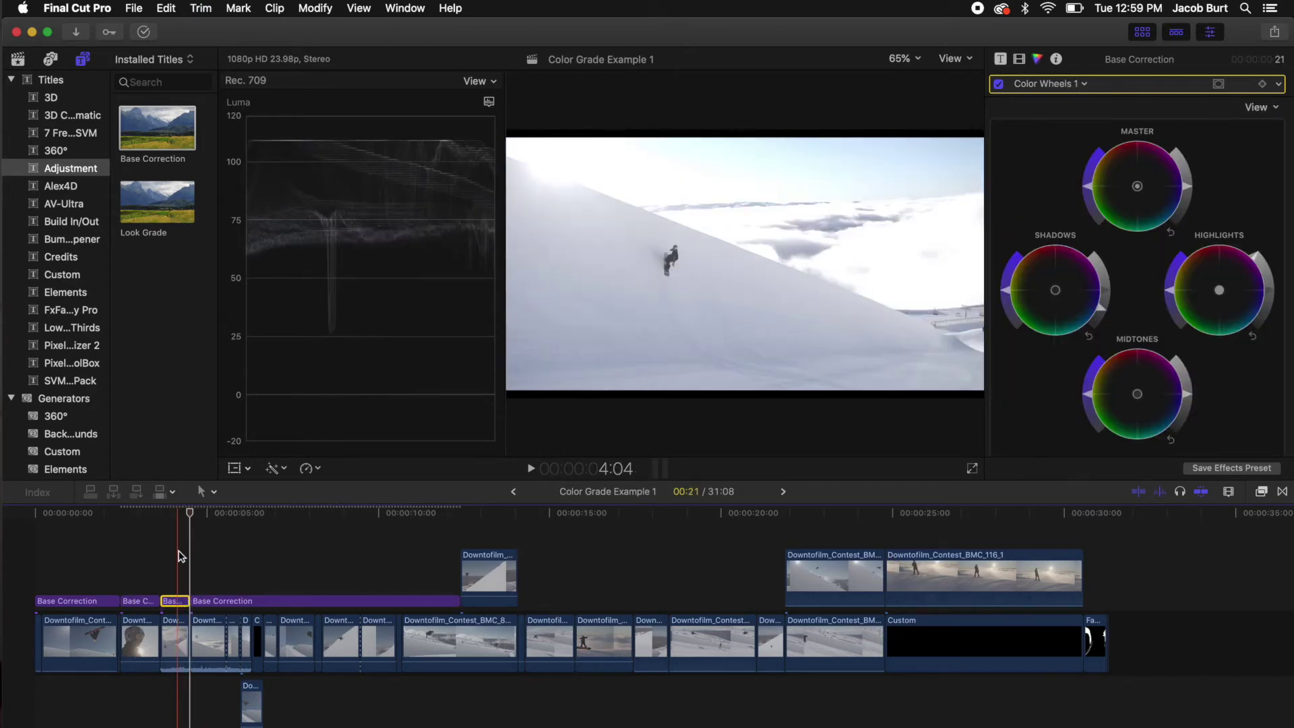
click(174, 517)
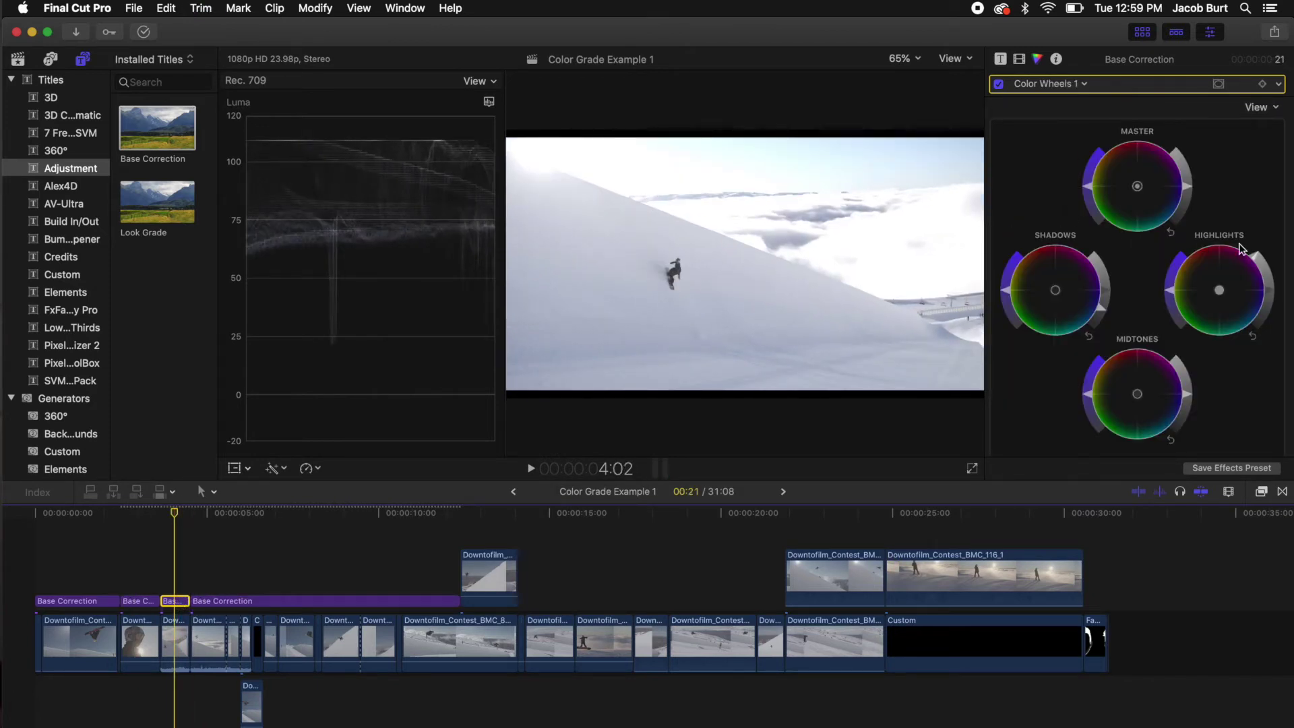
drag(1257, 258, 1290, 288)
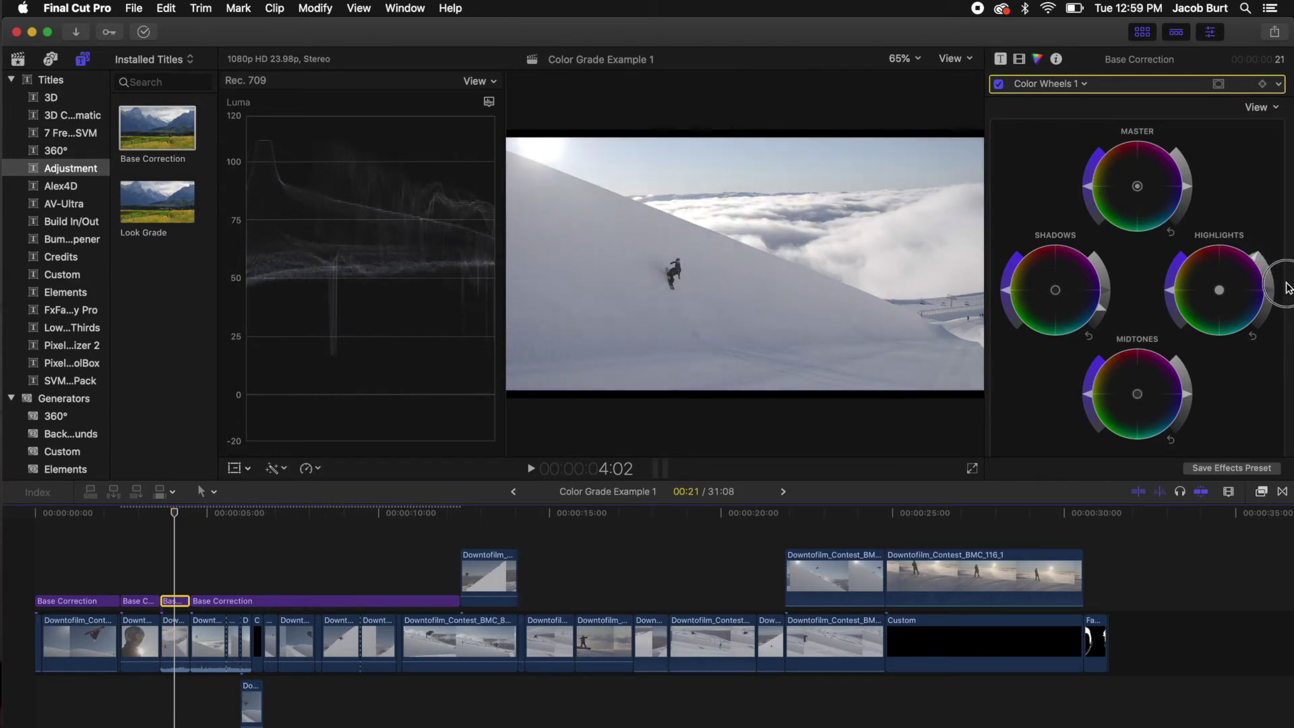
mouse_move(1287, 290)
mouse_down()
mouse_move(1290, 299)
mouse_move(1284, 286)
mouse_up()
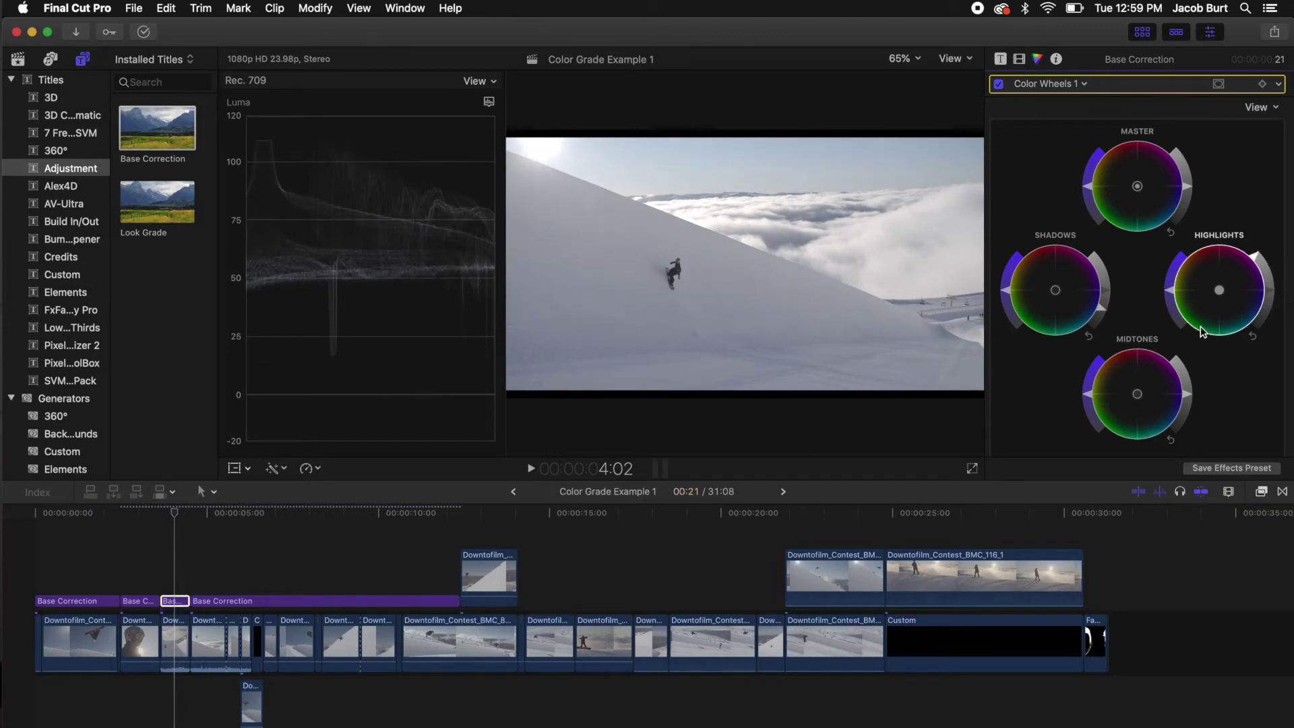
drag(1105, 309, 1112, 316)
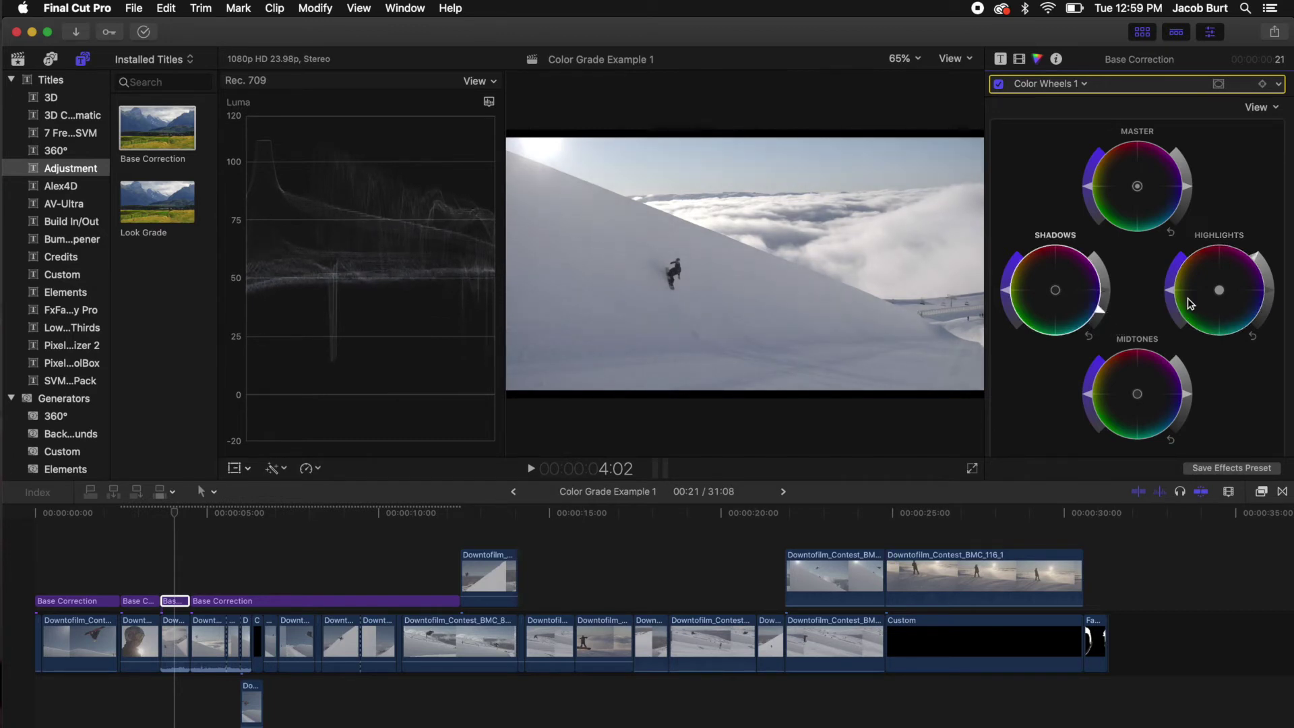
mouse_move(1257, 263)
mouse_down()
mouse_move(1267, 281)
mouse_move(1237, 217)
mouse_move(1282, 289)
mouse_move(1261, 260)
mouse_move(1267, 273)
mouse_up()
Add a Color Board to the third shot's Base Correction section and set saturation to master 60%, shadows 64%, midtones 74% and highlights 73%.
click(1080, 87)
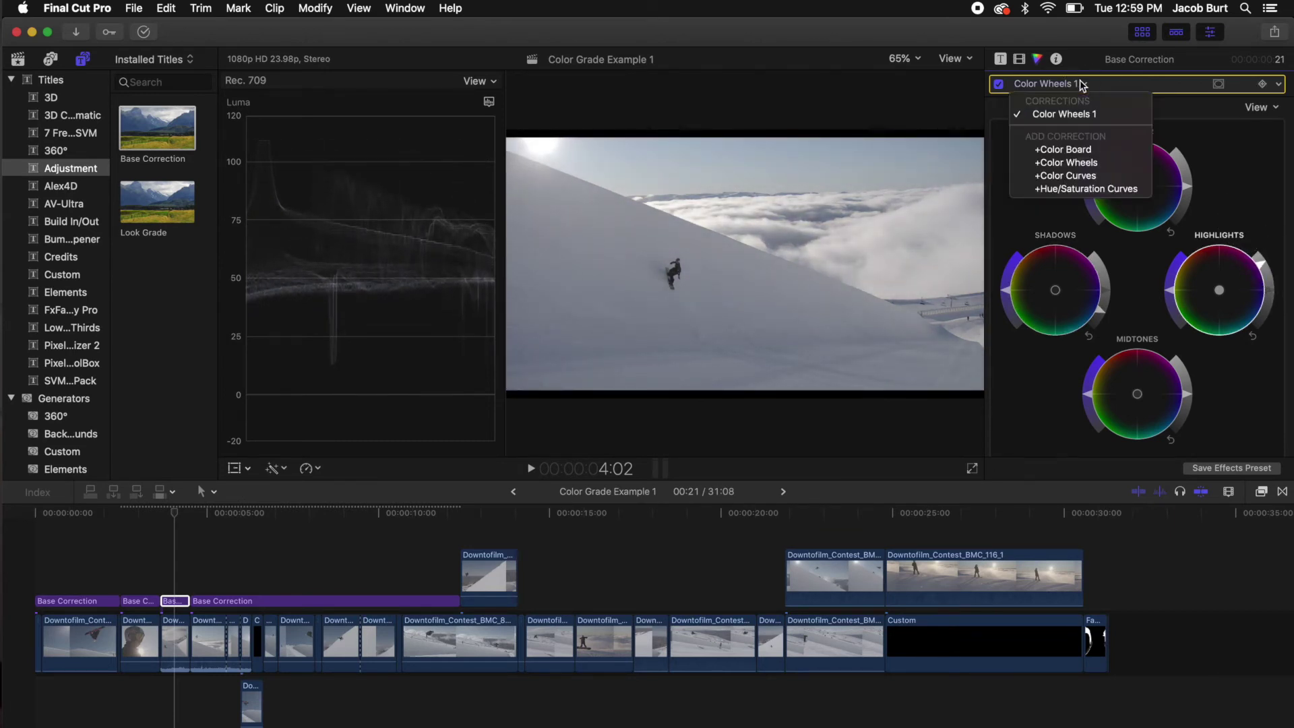
click(1066, 151)
drag(1156, 221, 1157, 184)
drag(1016, 218, 1015, 168)
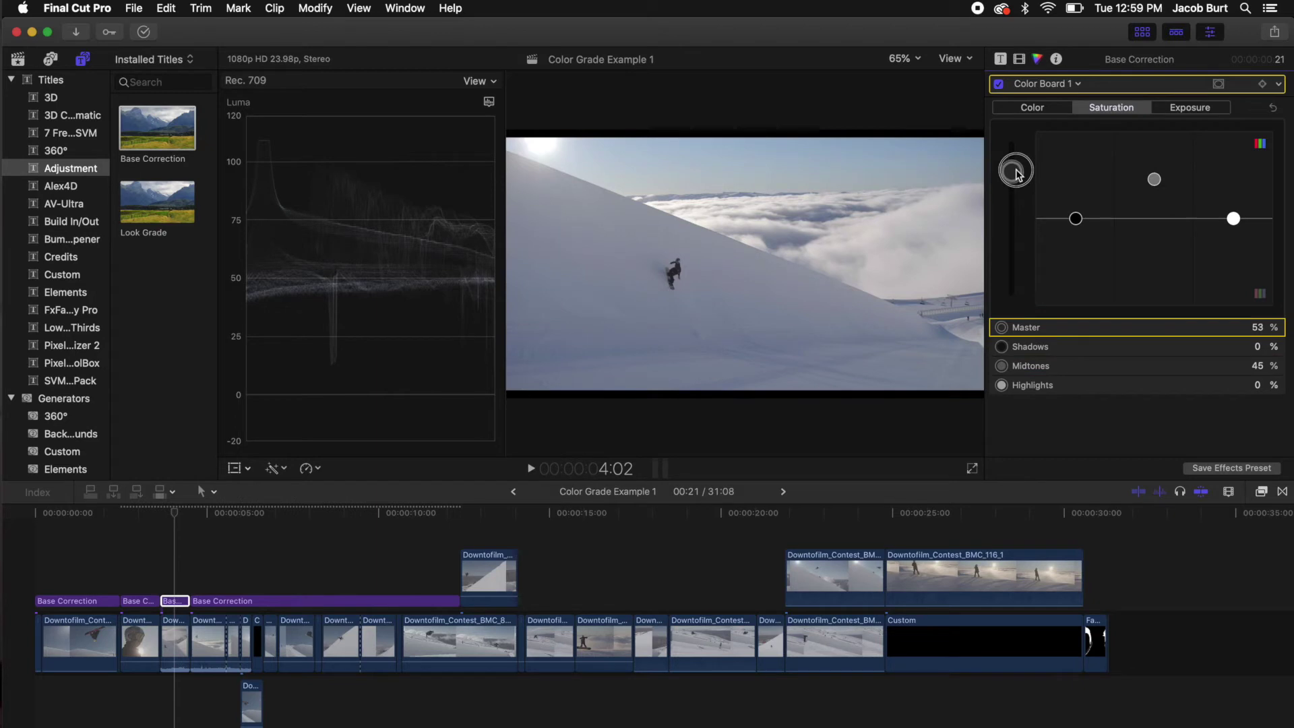
drag(1232, 220, 1231, 170)
drag(1153, 179, 1157, 155)
click(1233, 164)
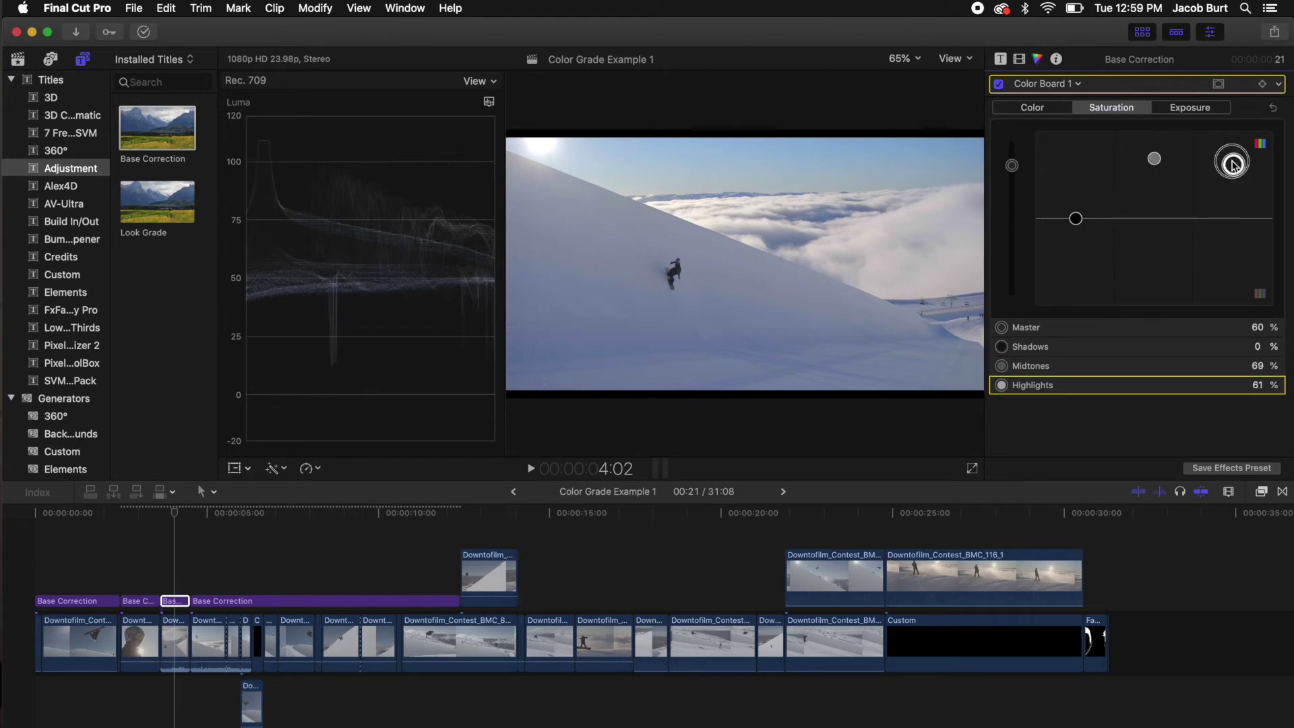
drag(1076, 219, 1073, 168)
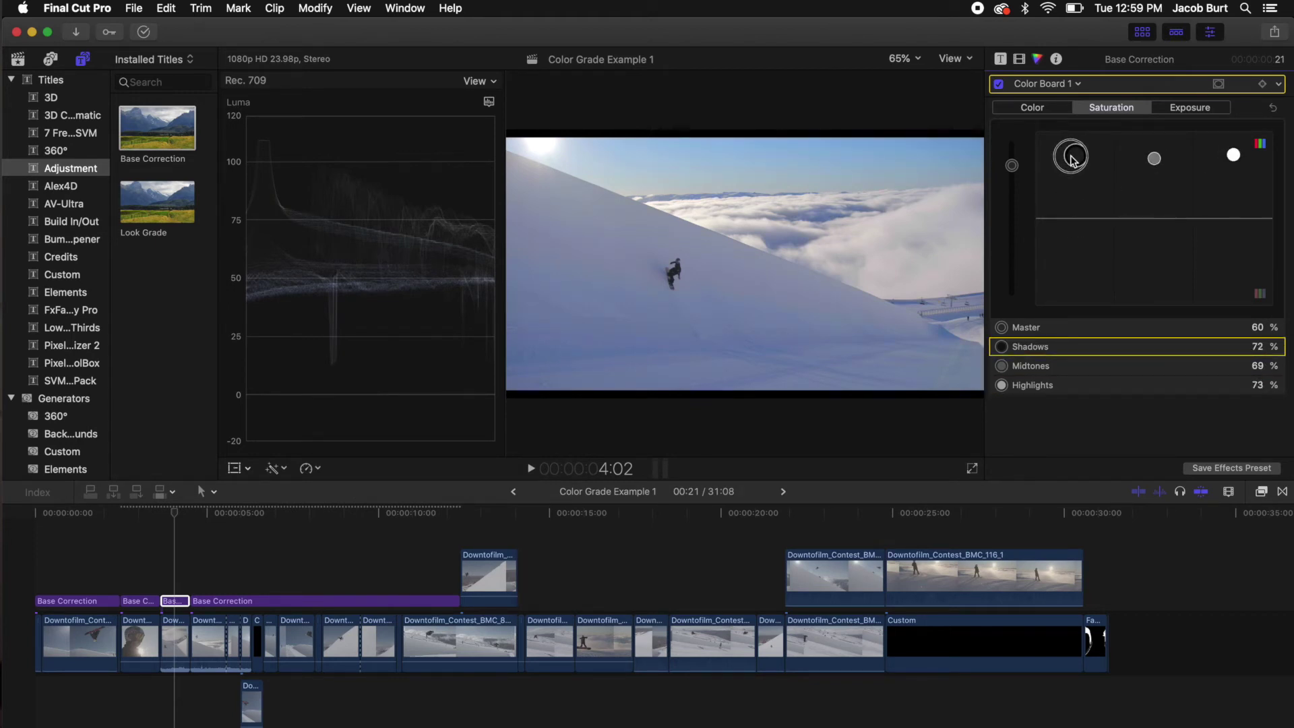
click(1155, 162)
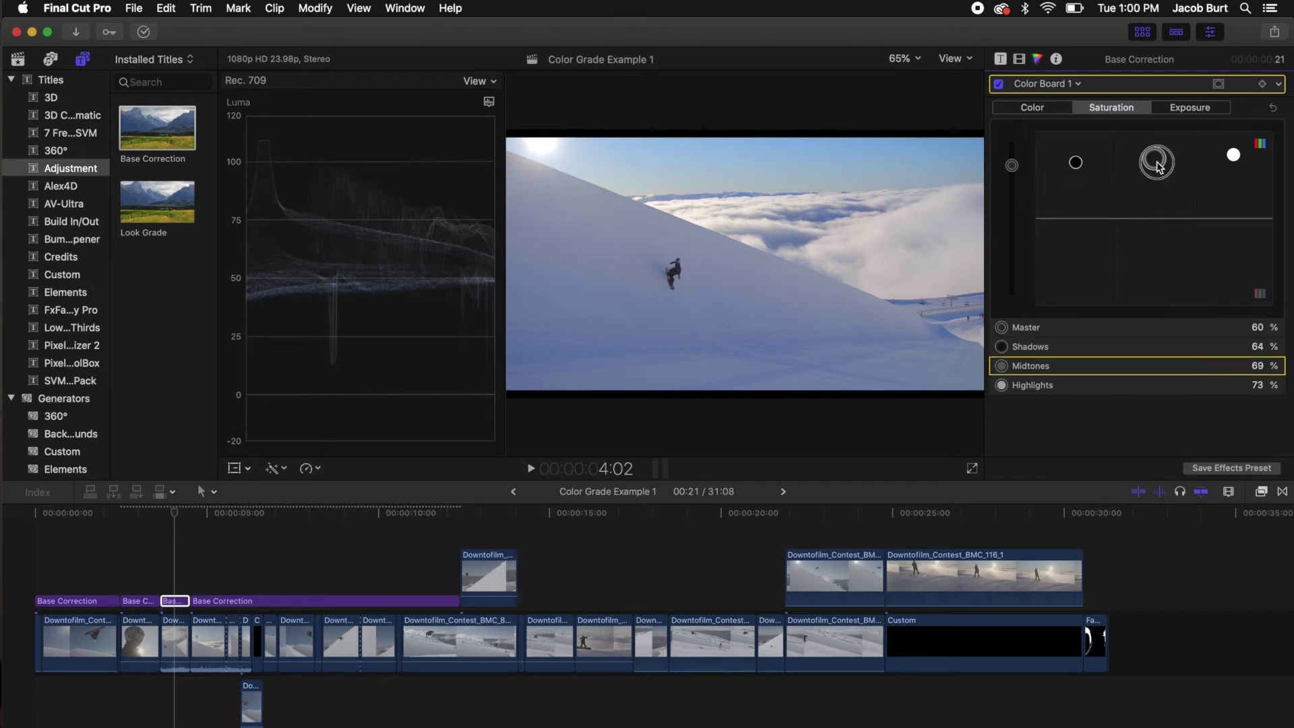
drag(1157, 162, 1154, 155)
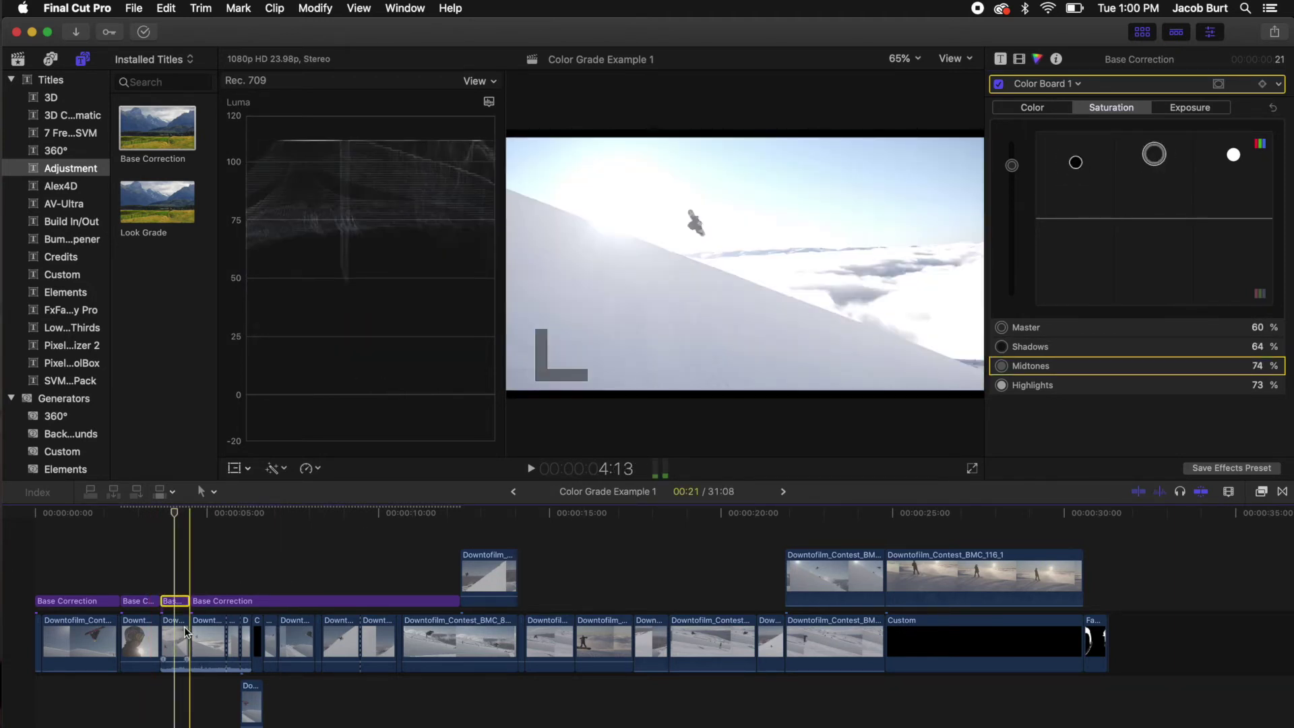
Switch to the Color Grade Example 2 project and play back its base-corrected shots.
click(209, 658)
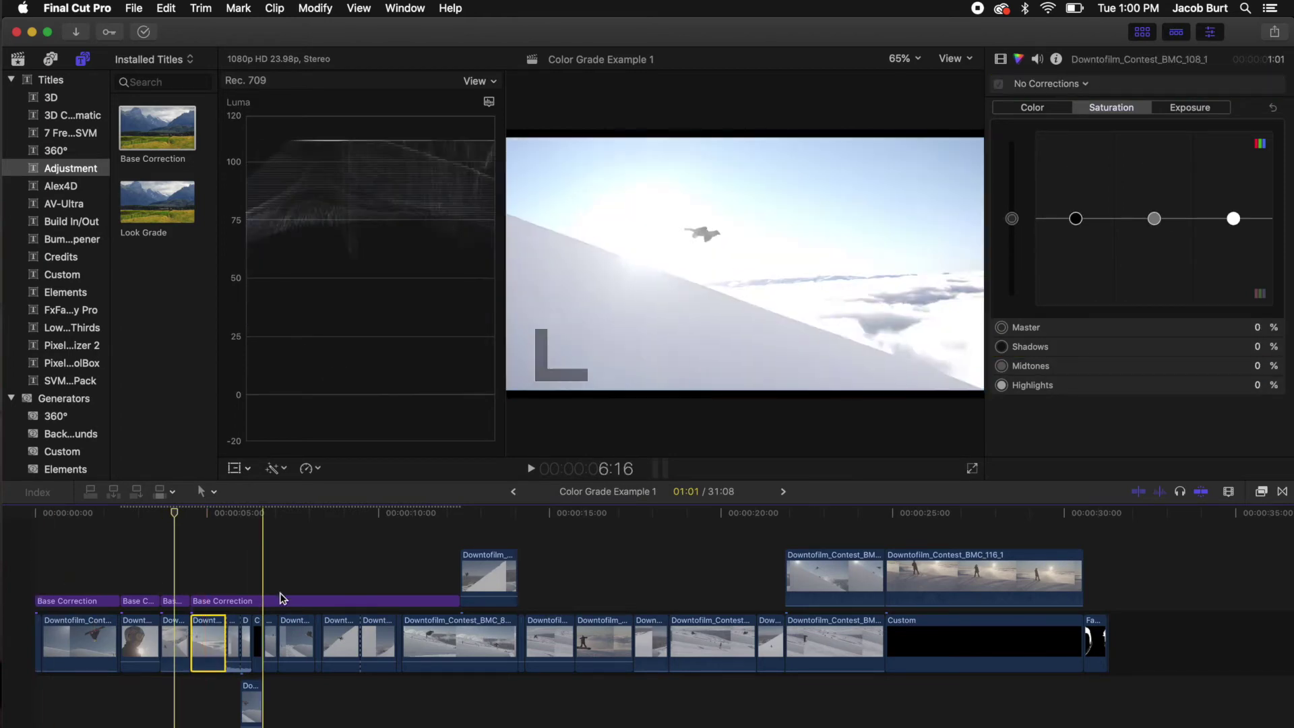
click(783, 491)
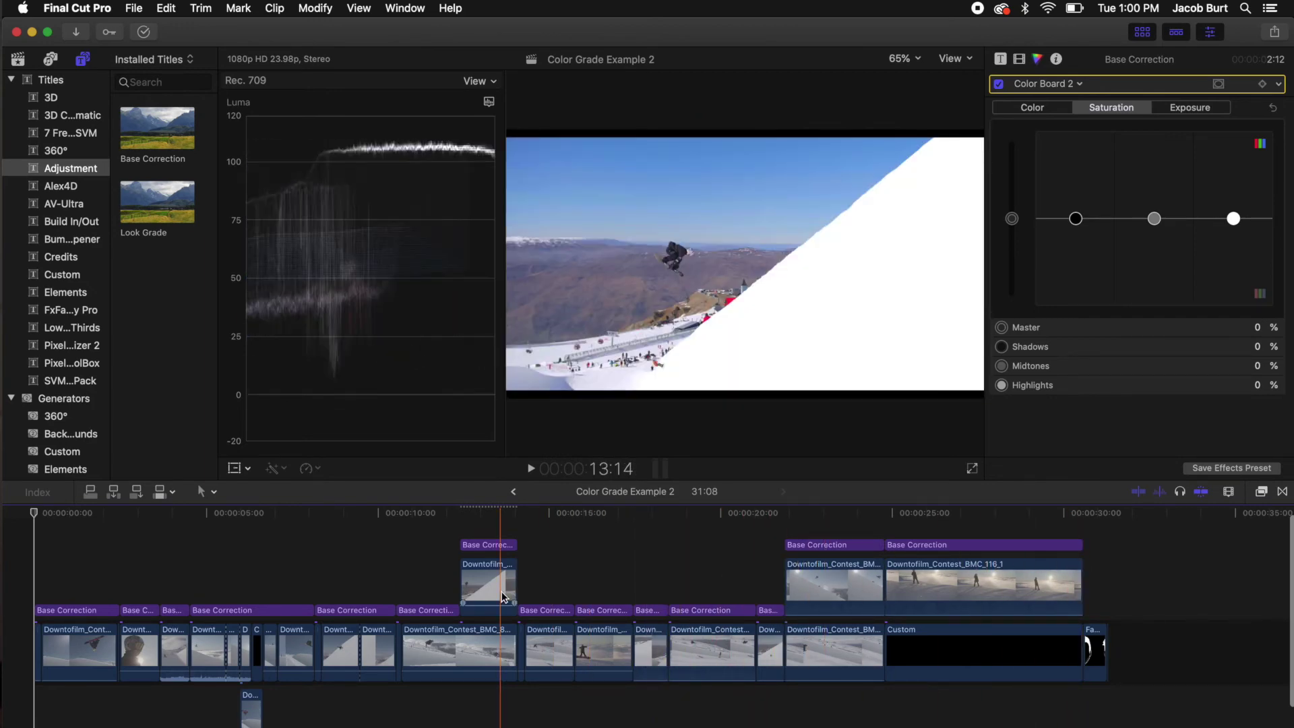
key(space)
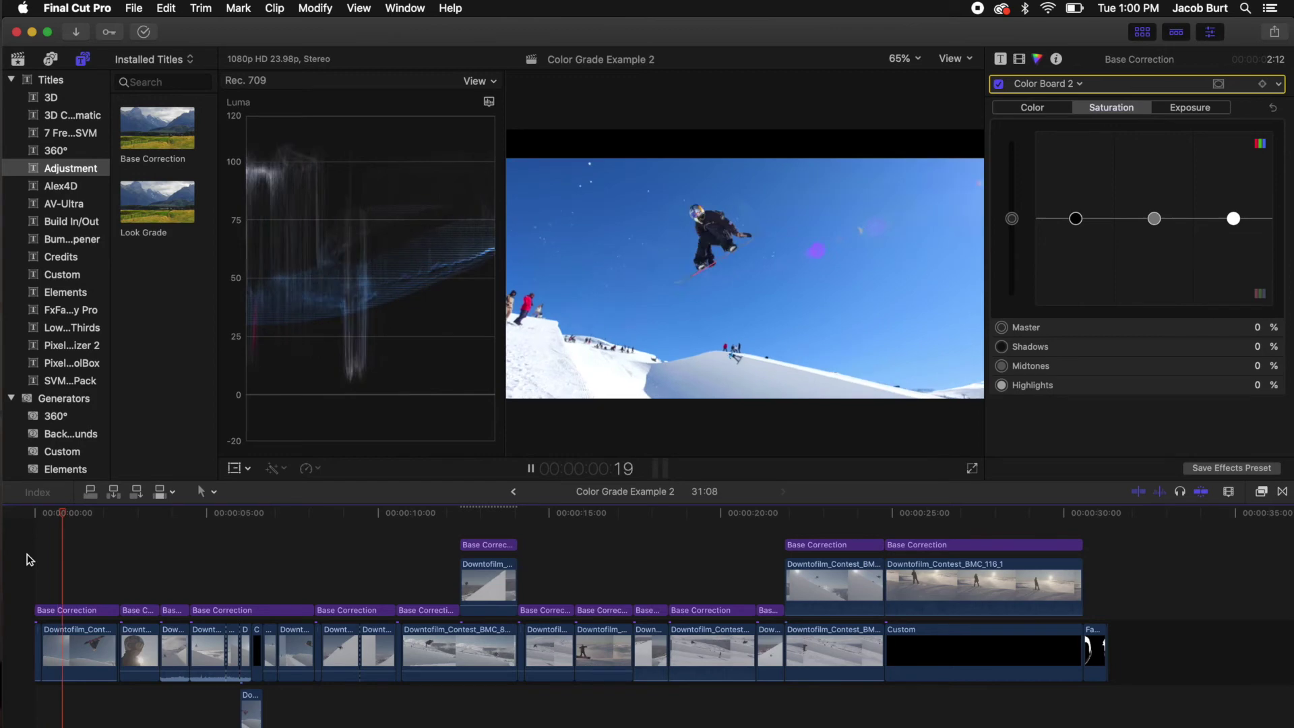
click(347, 589)
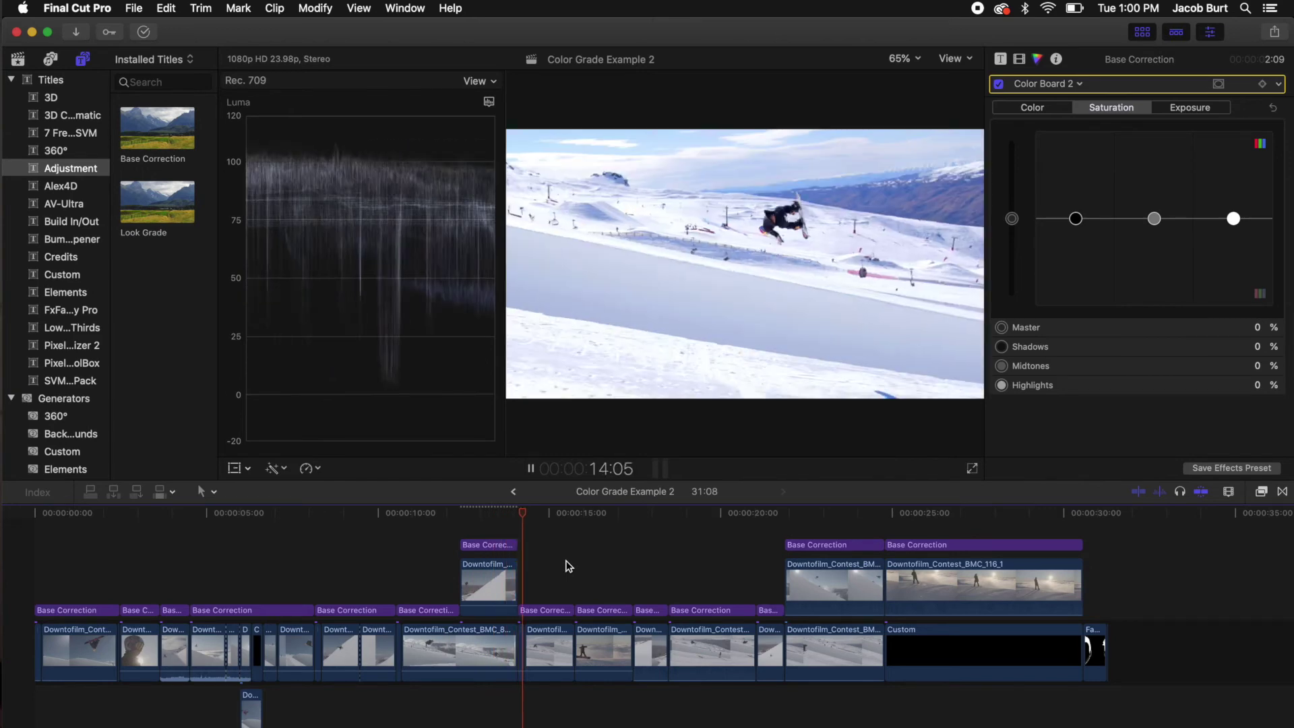
key(space)
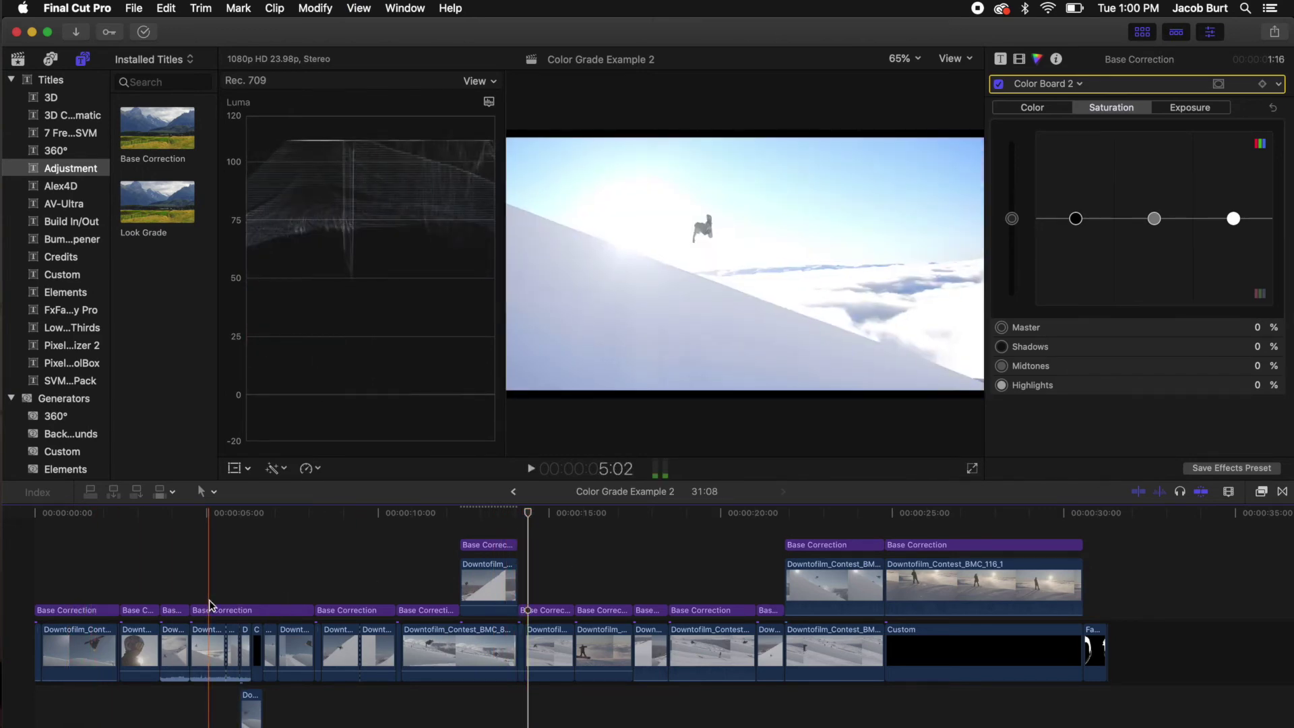
Add a Look Grade adjustment layer above all clips from the timeline start and extend it to the end of the last Base Correction.
scroll(209, 604, up, 1)
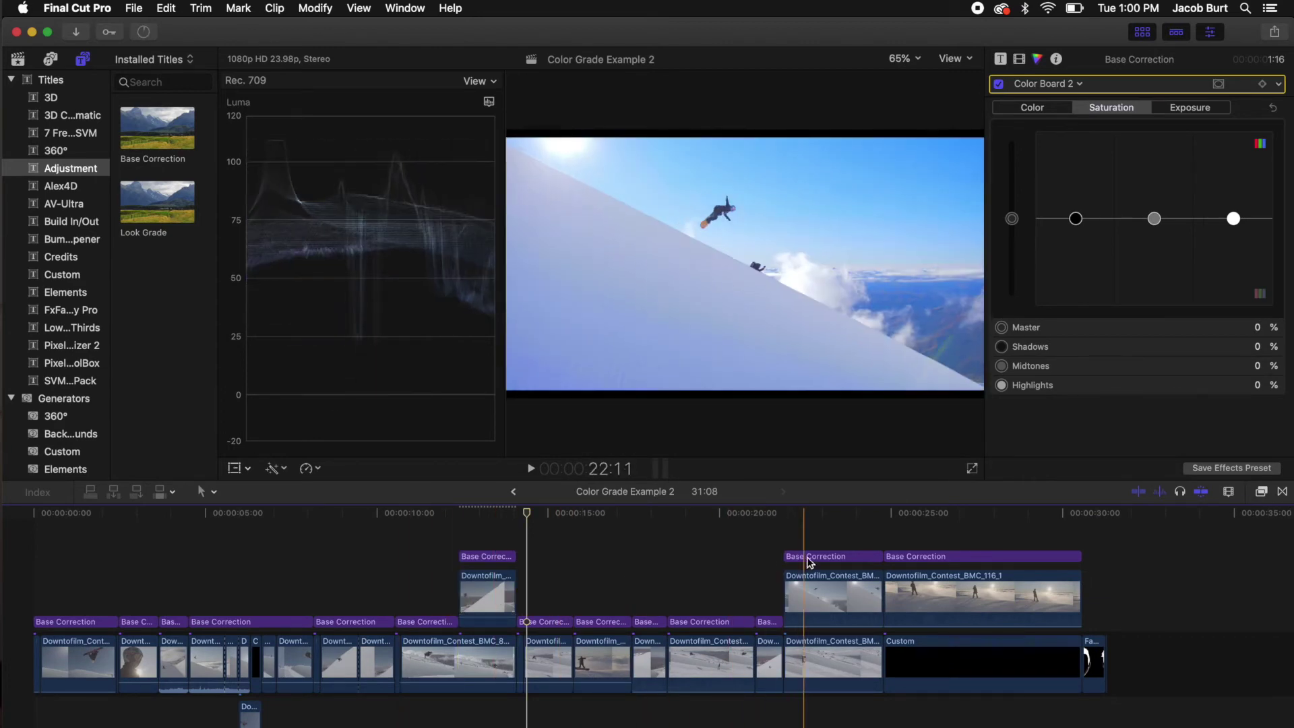
key(Home)
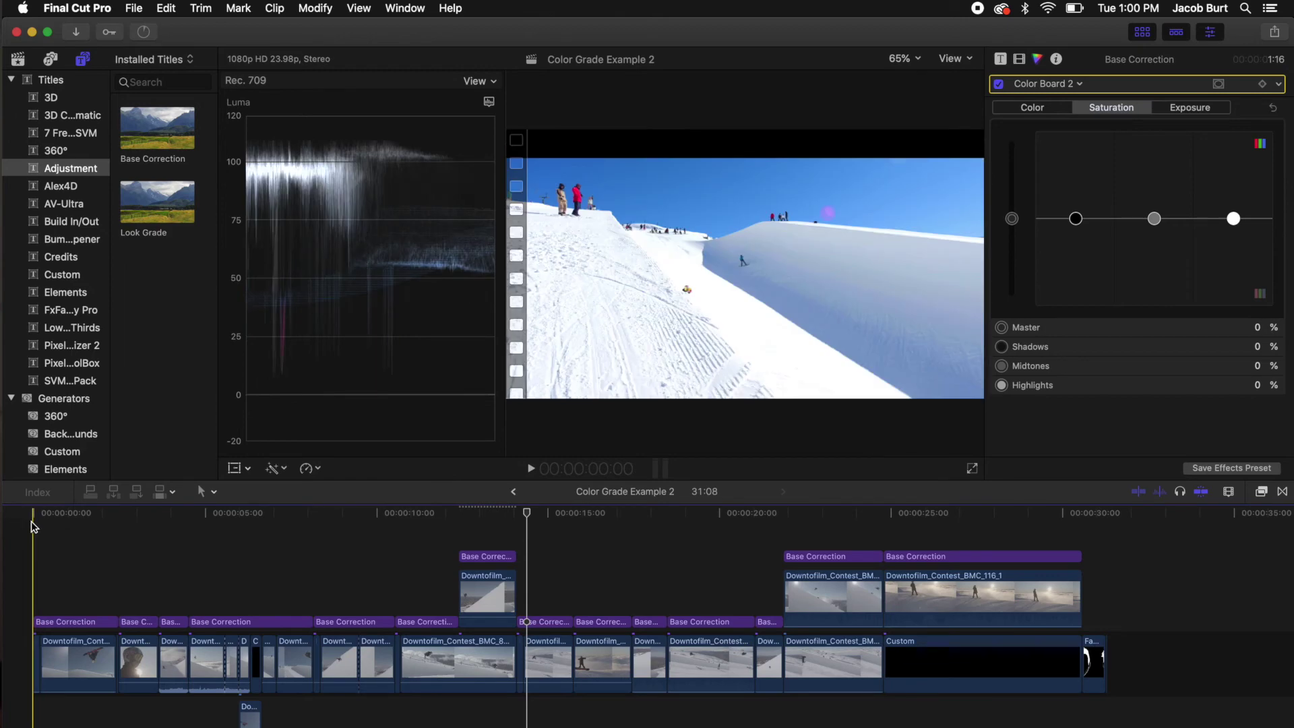
click(155, 215)
drag(155, 213, 33, 537)
click(446, 537)
drag(796, 537, 1077, 537)
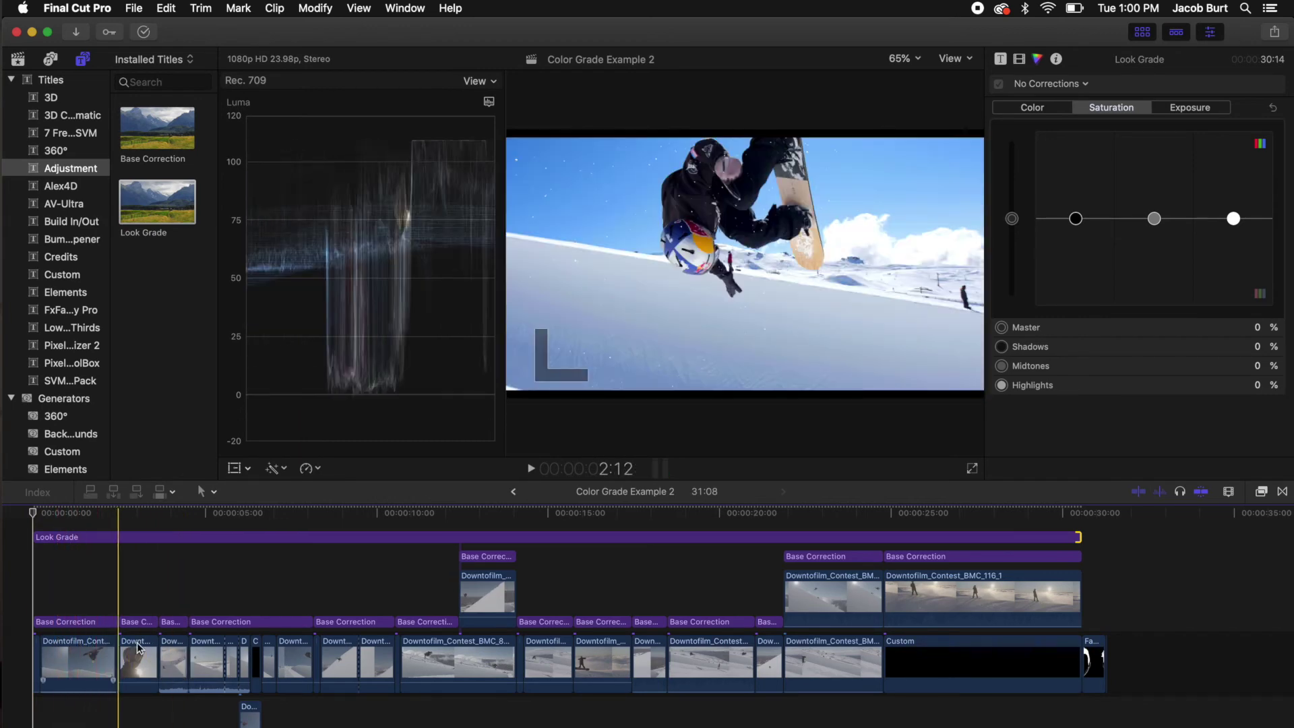
Apply the Letterbox effect to the Look Grade layer and set its aspect ratio to 2.35:1.
click(324, 538)
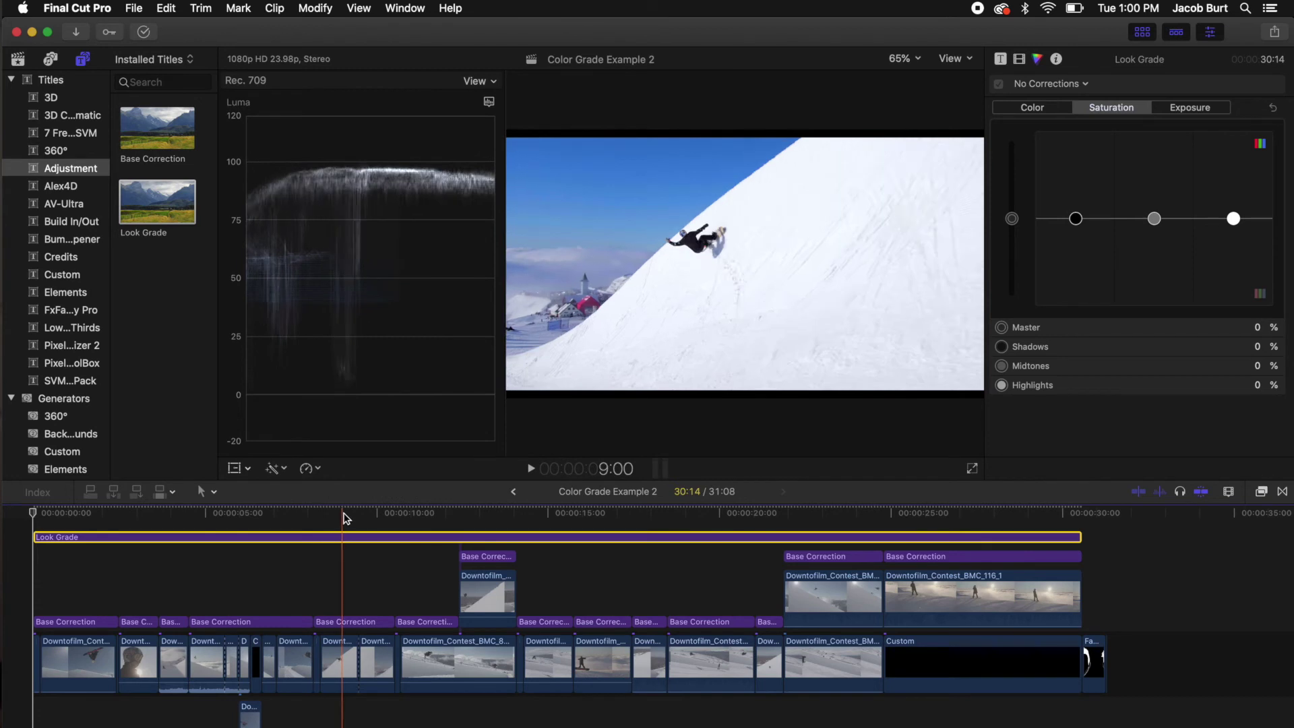
click(345, 514)
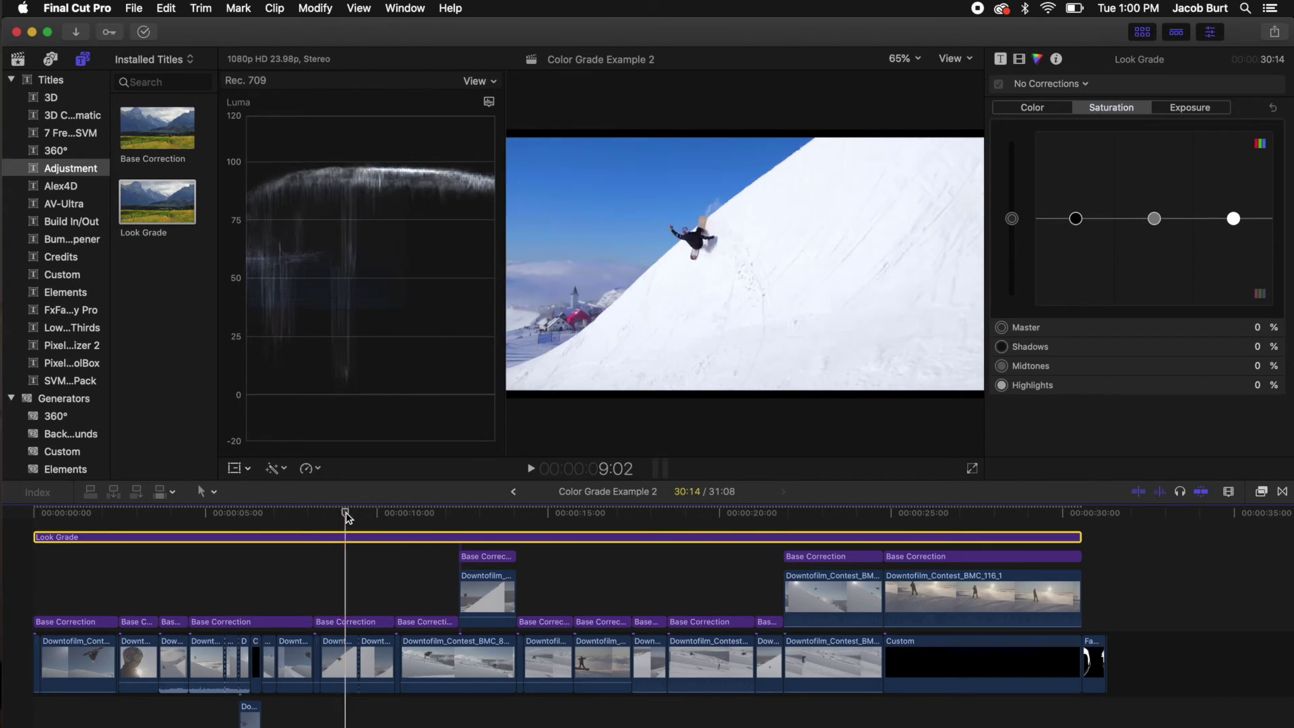
click(1262, 492)
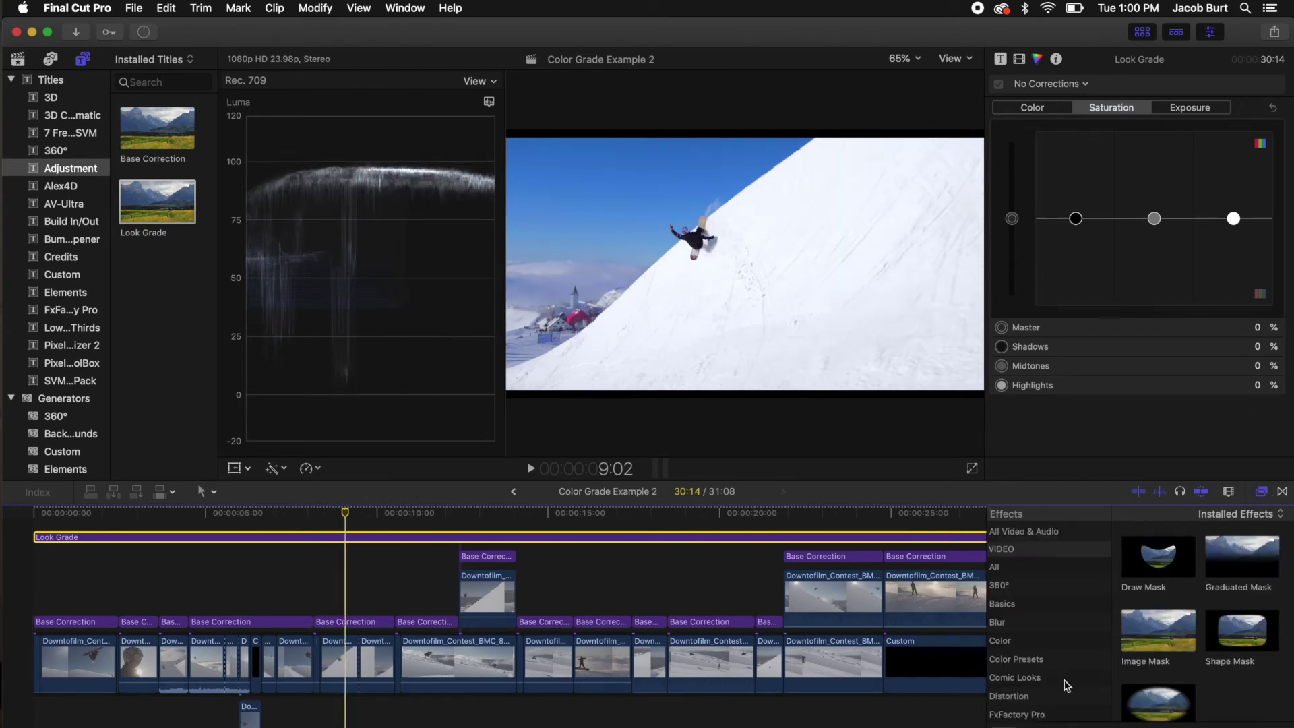
click(1008, 566)
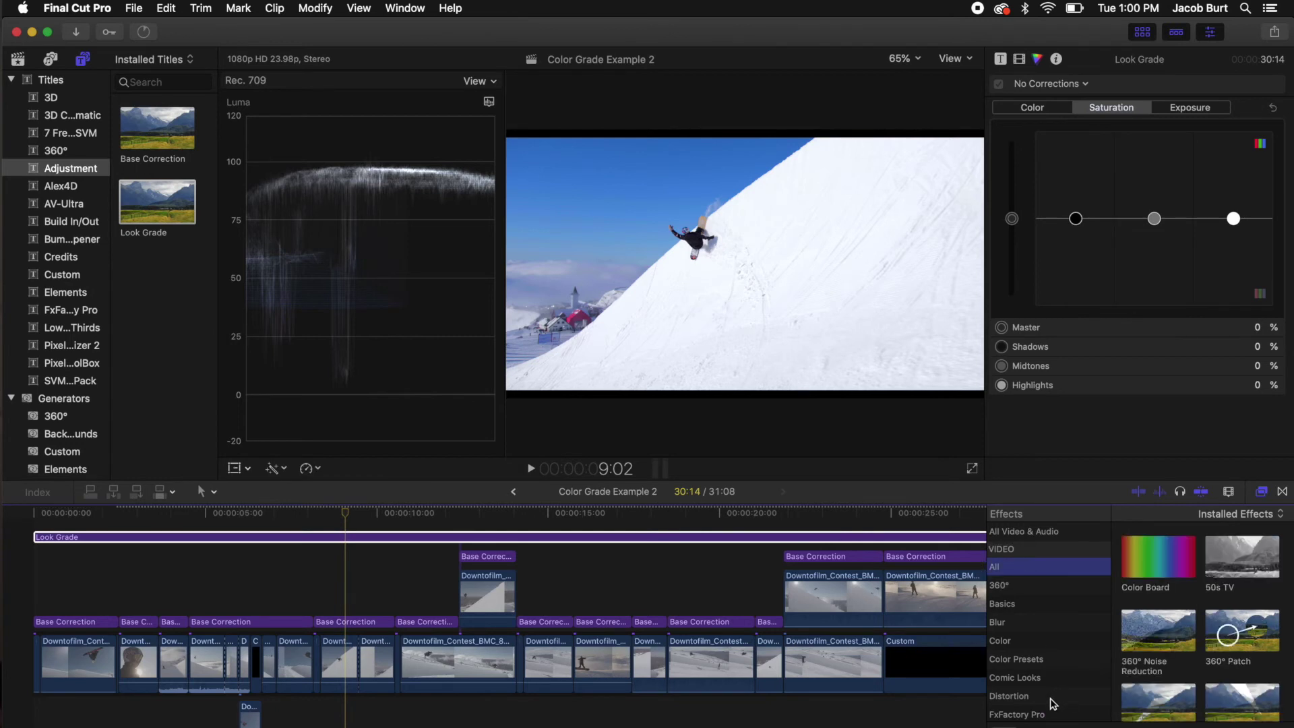
click(1044, 725)
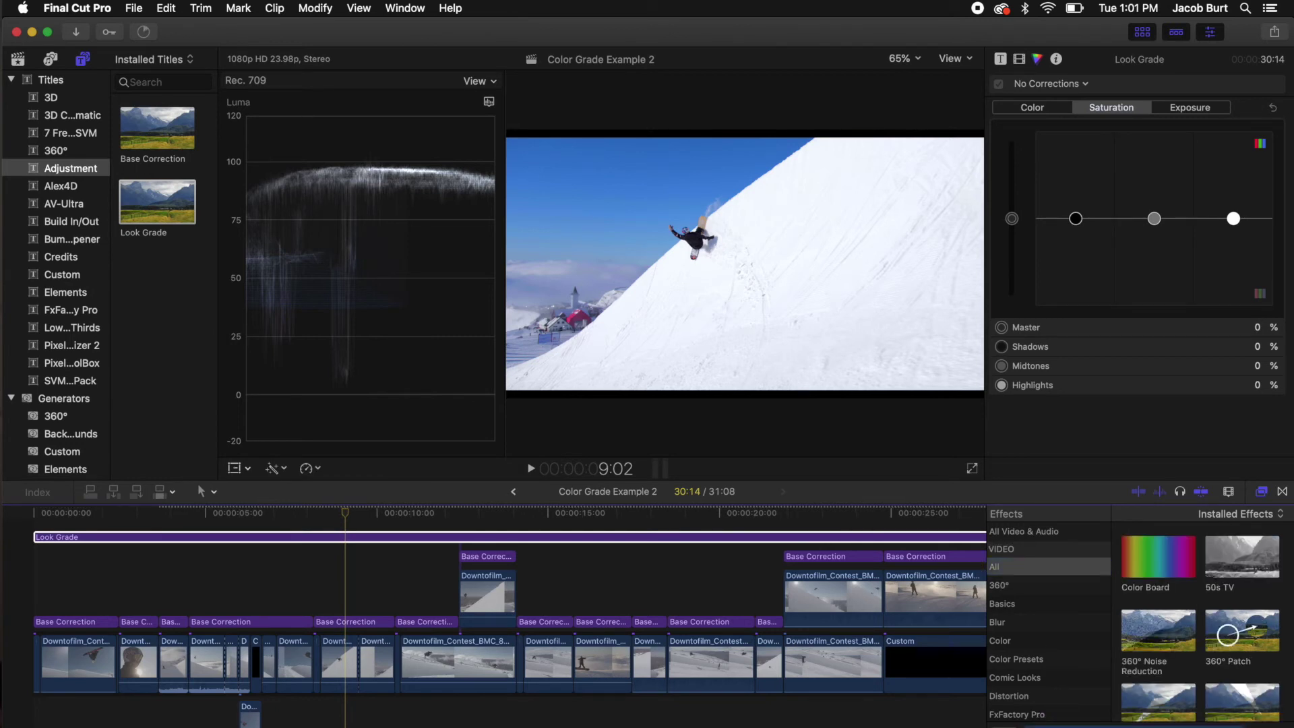
text(letter)
drag(1173, 557, 701, 537)
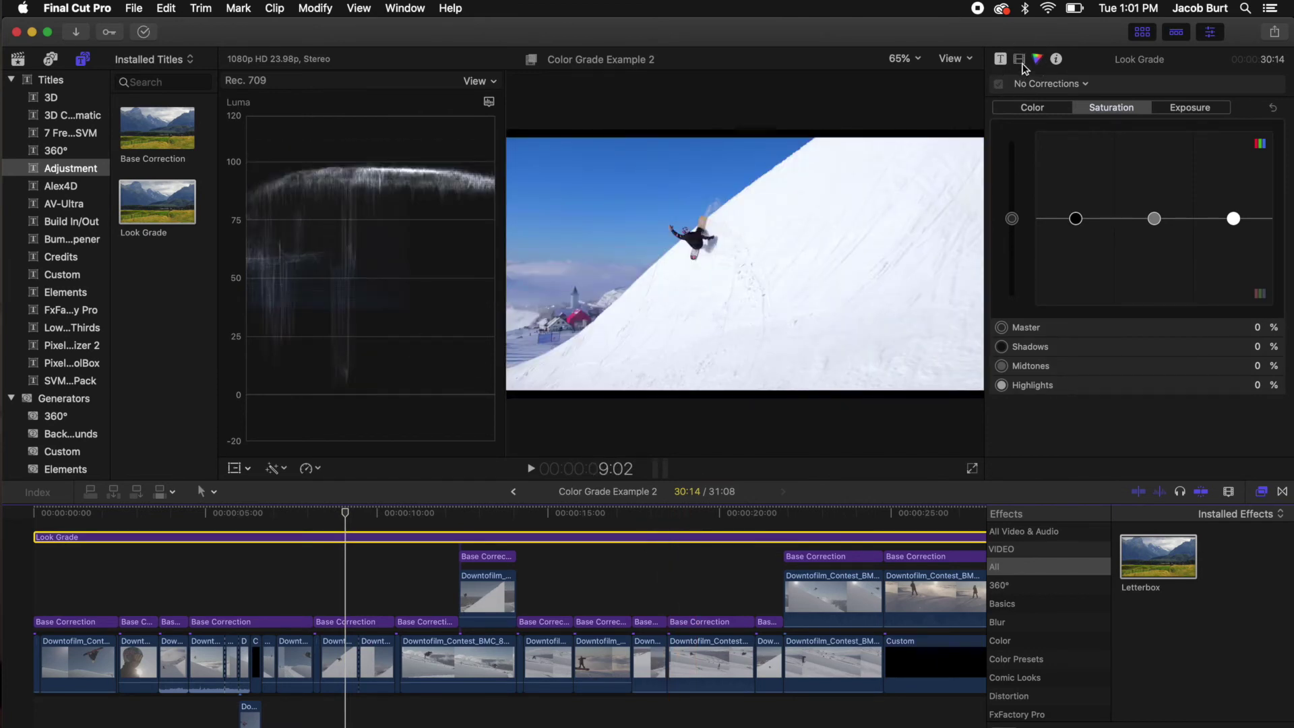
click(1020, 61)
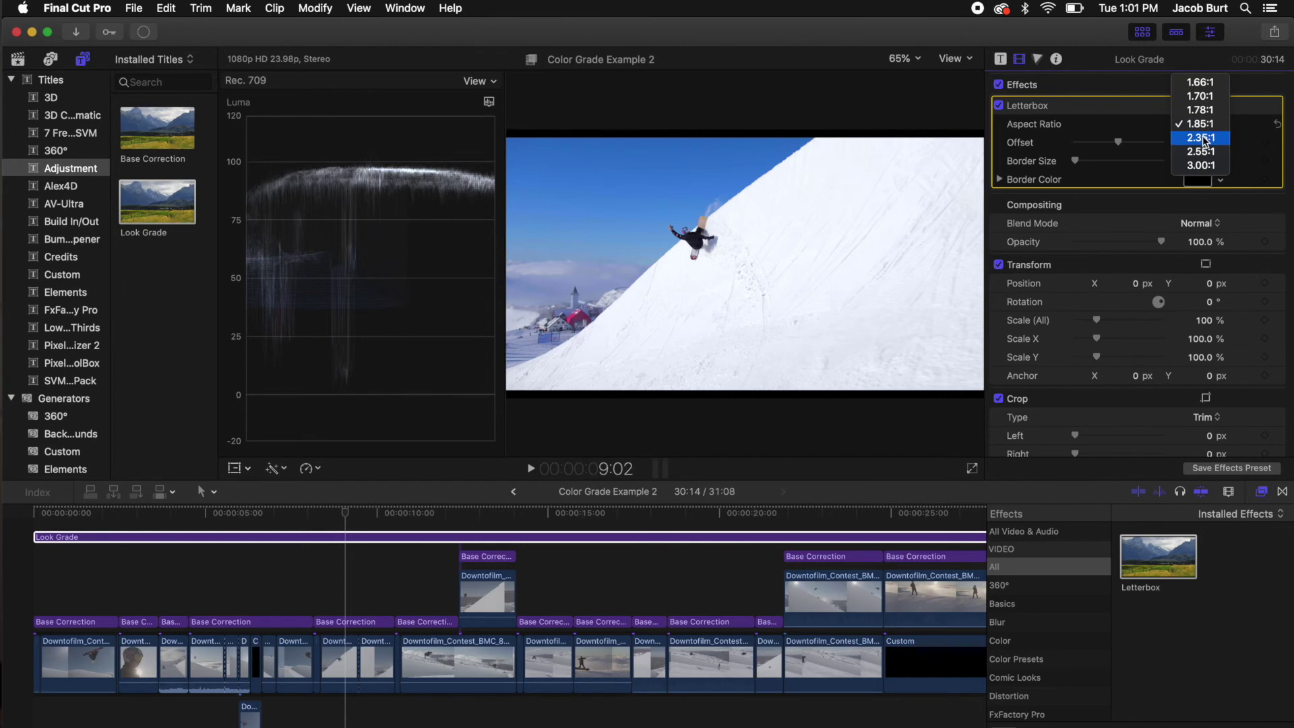
click(1204, 139)
Play back the letterboxed edit from the start and review the shots around the short black Custom clip.
key(Home)
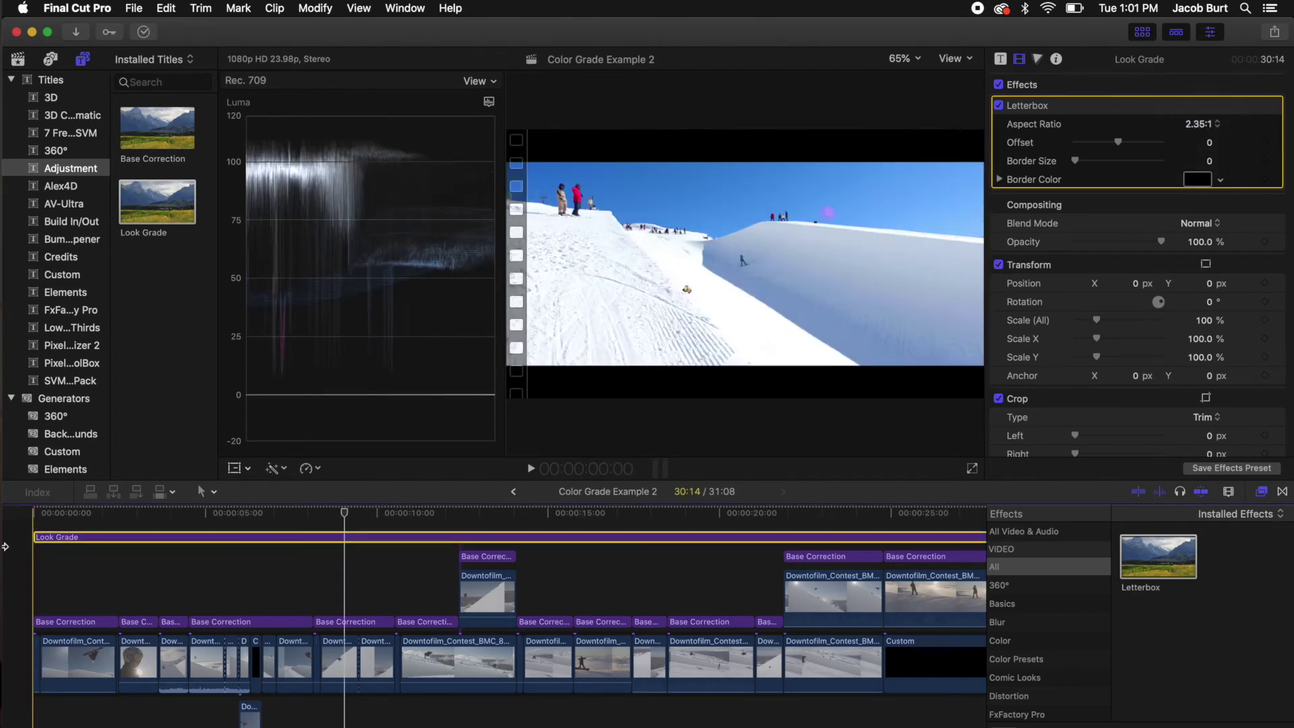
key(space)
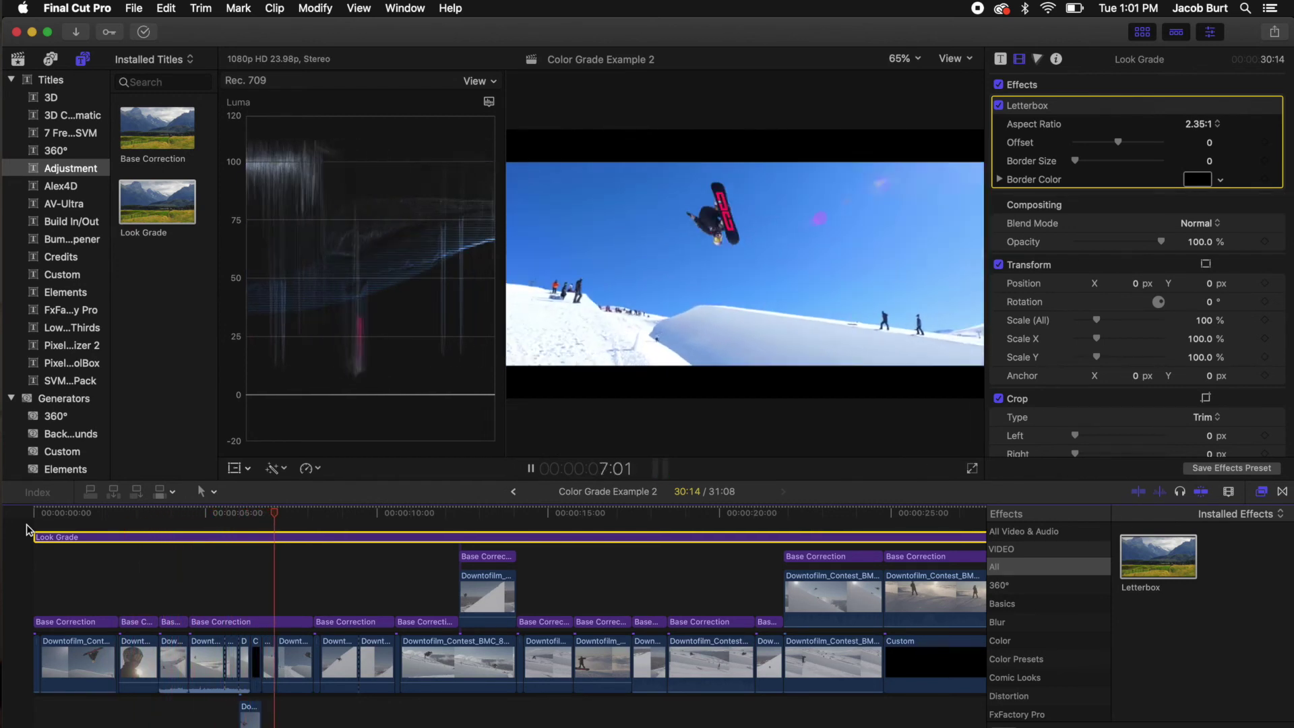
key(space)
key(super+equal)
key(super+equal)
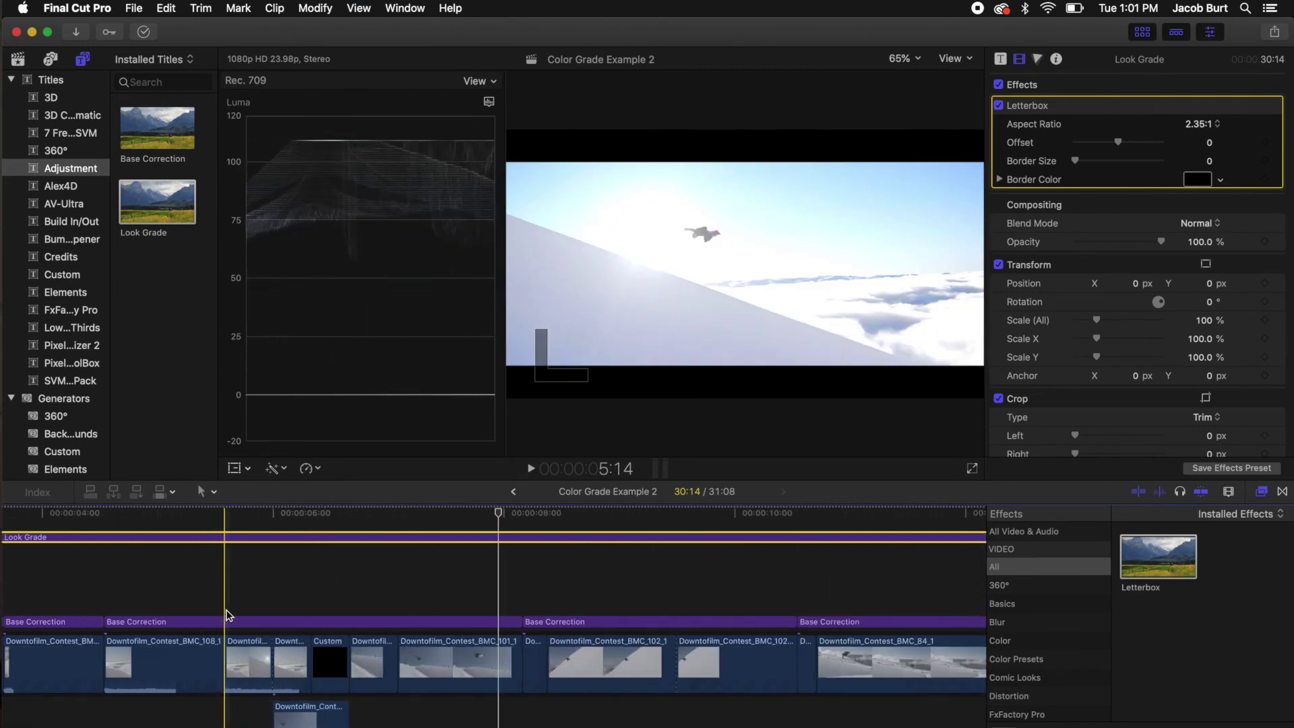
click(331, 665)
key(space)
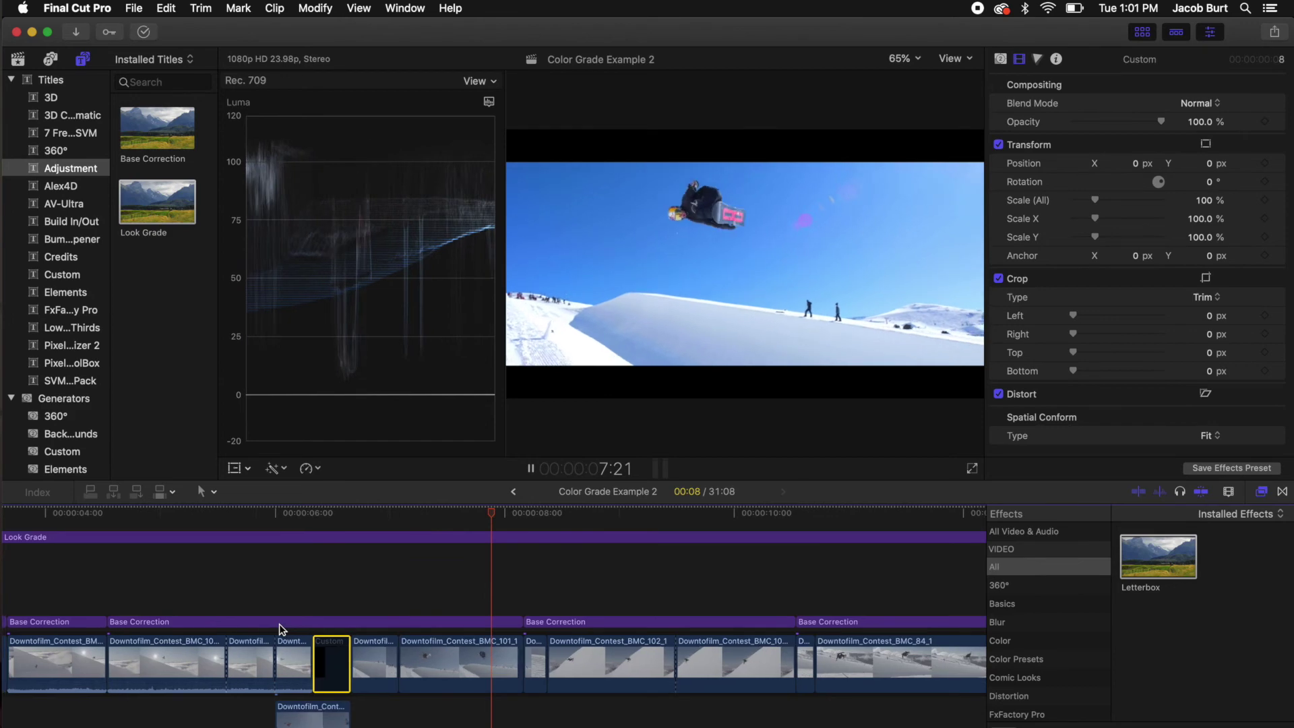
Play through the letterboxed edit and examine the base-corrected snowboard shots along the timeline.
key(super+minus)
scroll(280, 625, down, 3)
scroll(279, 625, right, 4)
scroll(279, 625, down, 1)
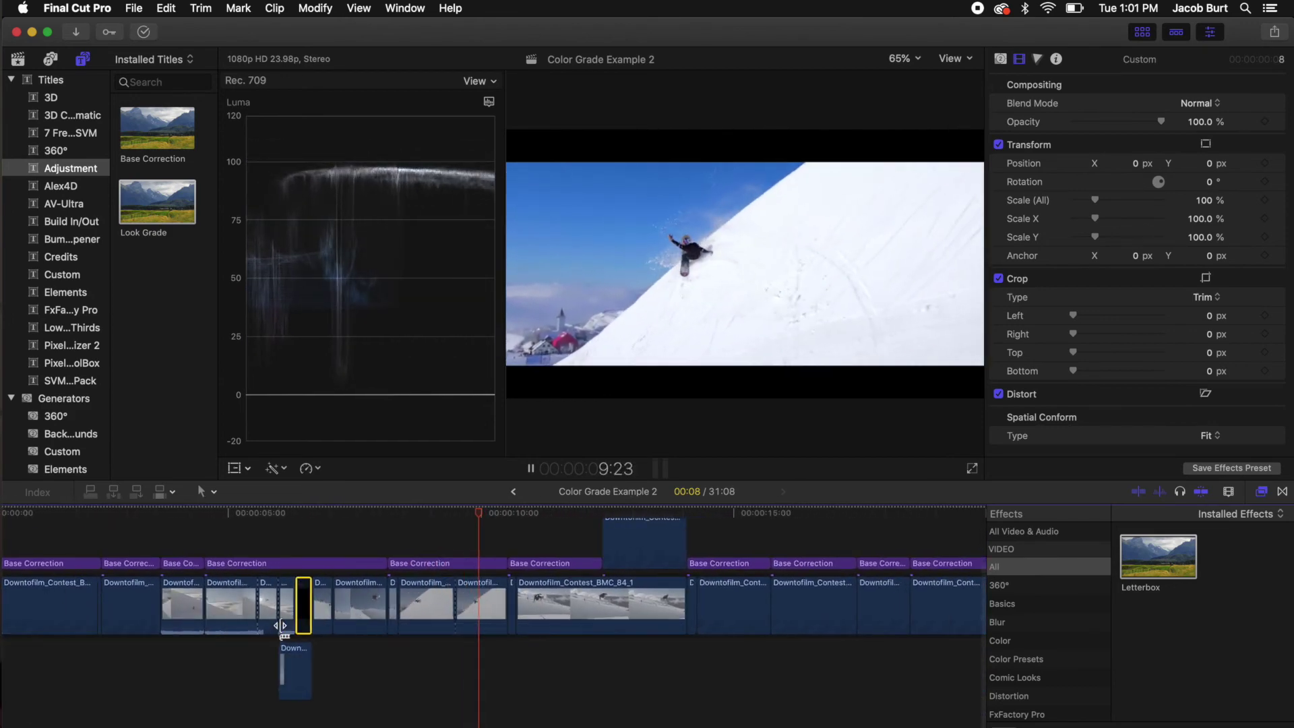
scroll(280, 625, up, 1)
scroll(279, 623, up, 2)
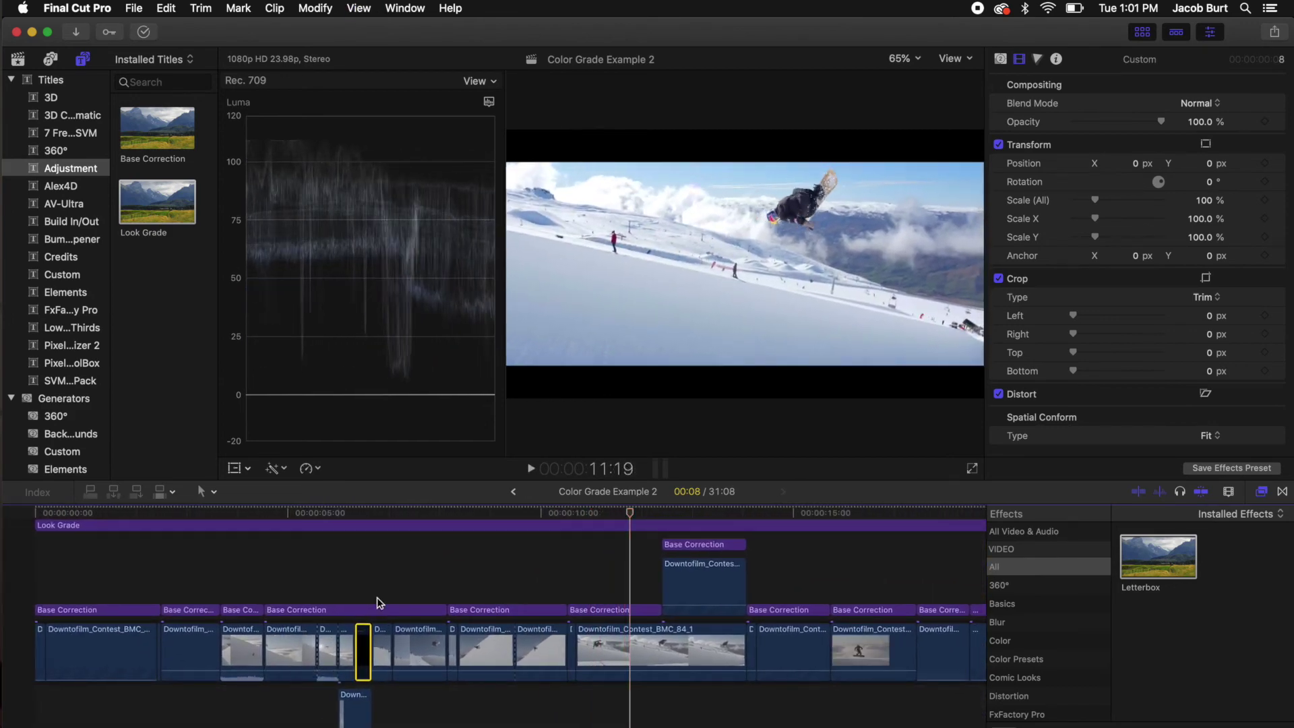
key(space)
scroll(377, 597, right, 3)
scroll(377, 597, up, 2)
scroll(377, 597, left, 2)
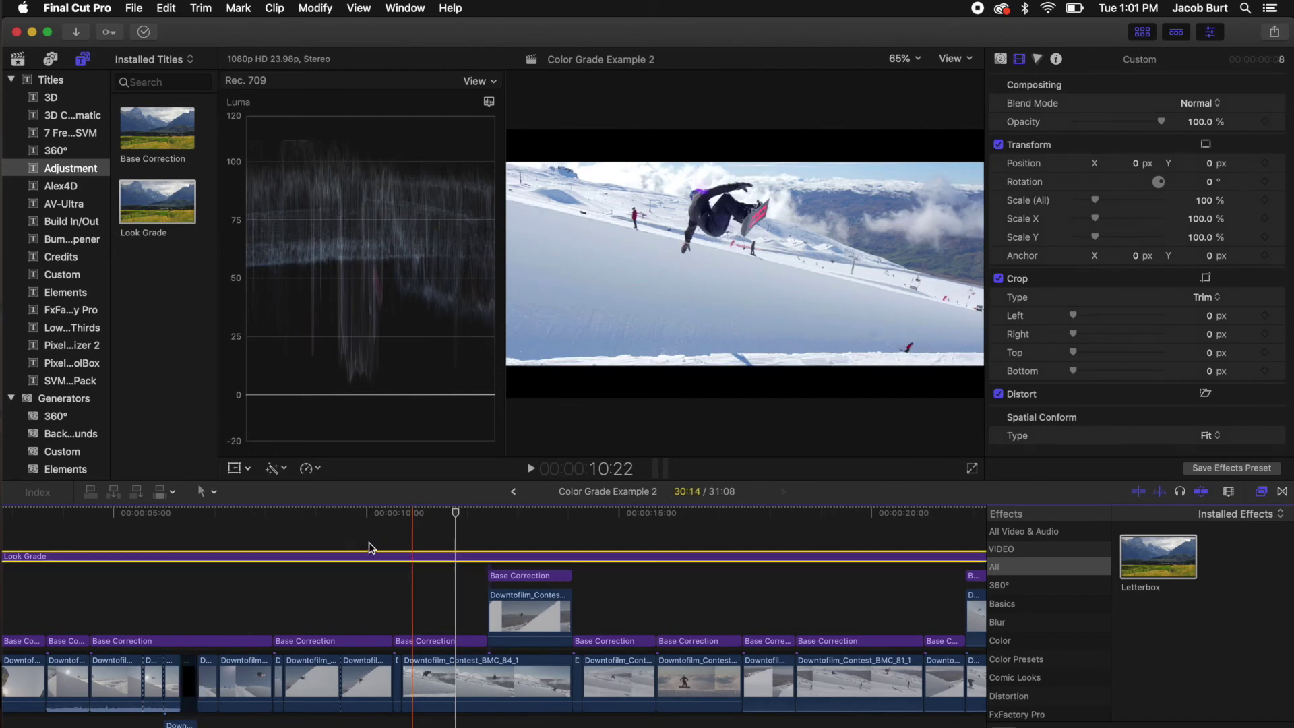
Select the Look Grade layer and park the playhead on the blue-sky jump shot at 8:04.
click(360, 549)
scroll(523, 591, left, 1)
scroll(551, 577, right, 3)
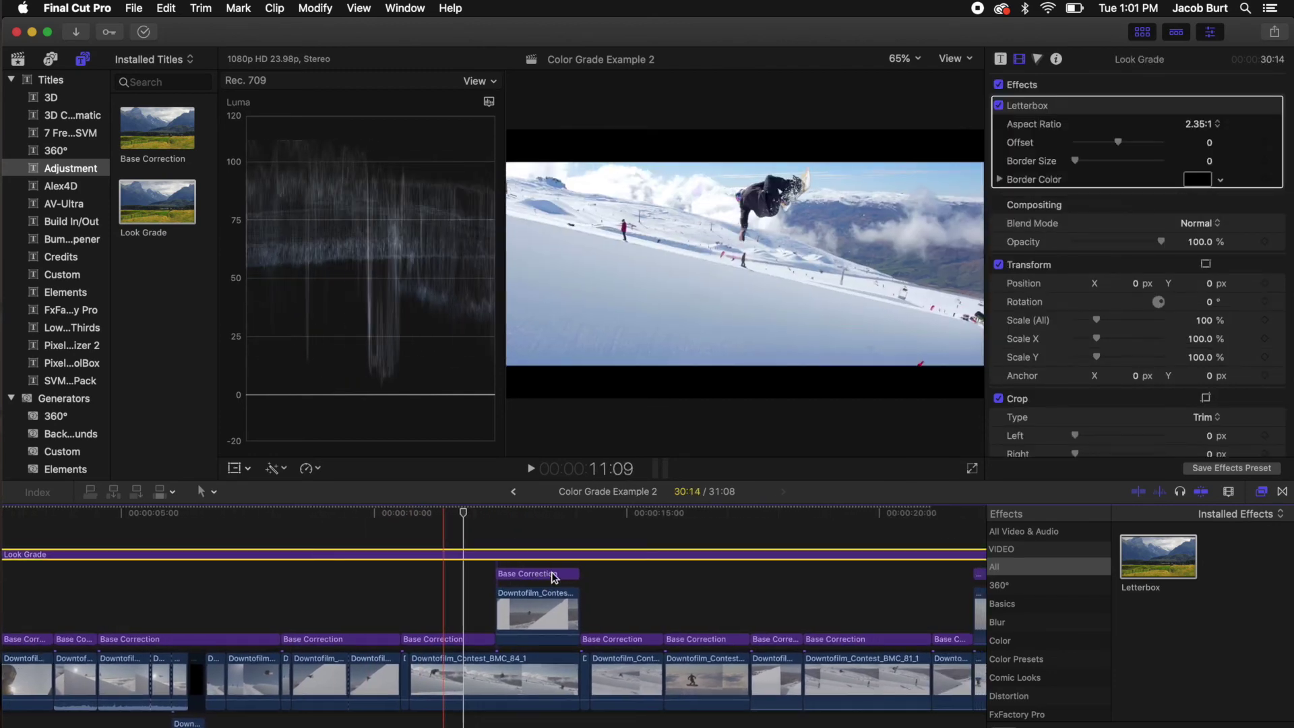
scroll(787, 623, right, 4)
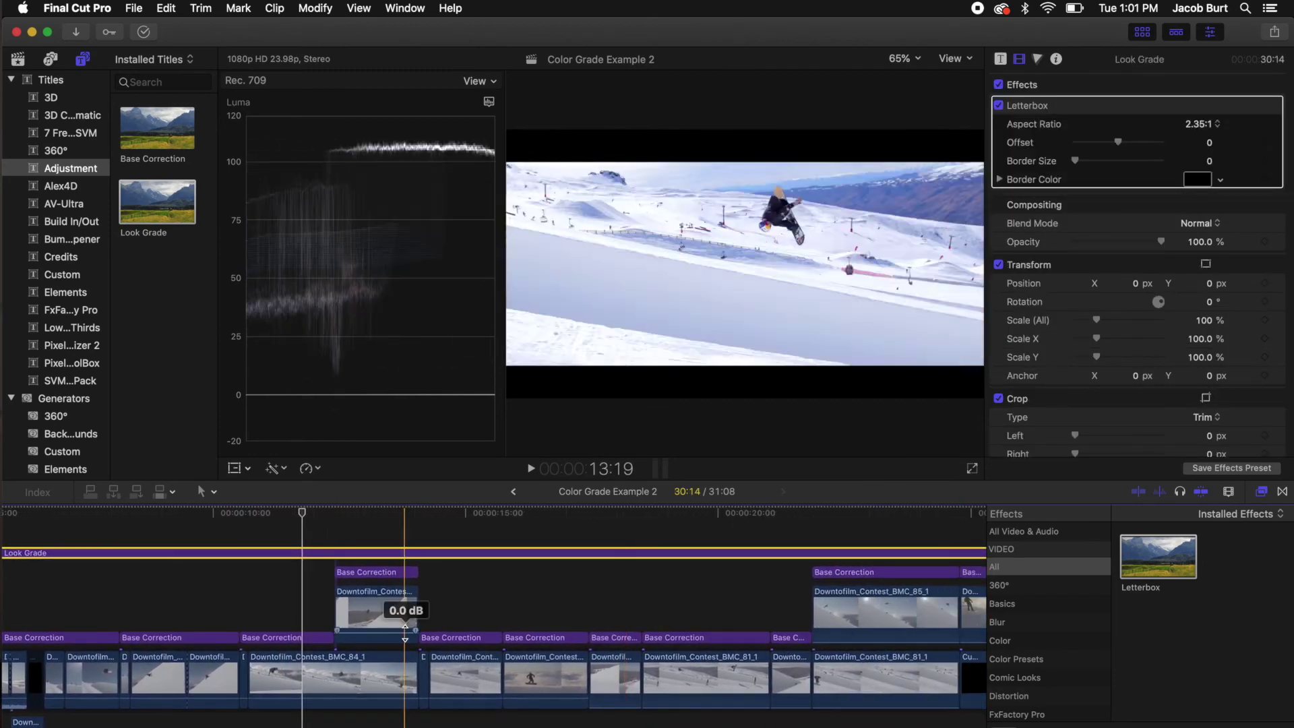
scroll(205, 630, left, 4)
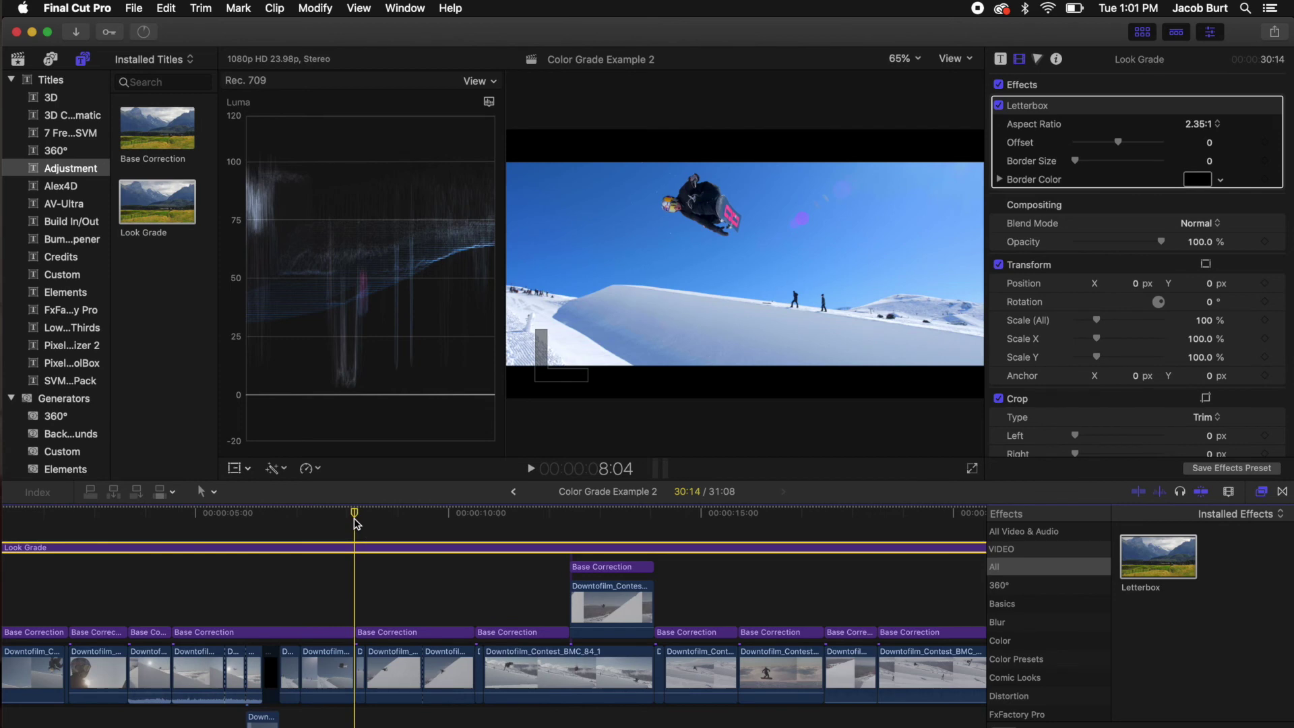
scroll(354, 523, left, 2)
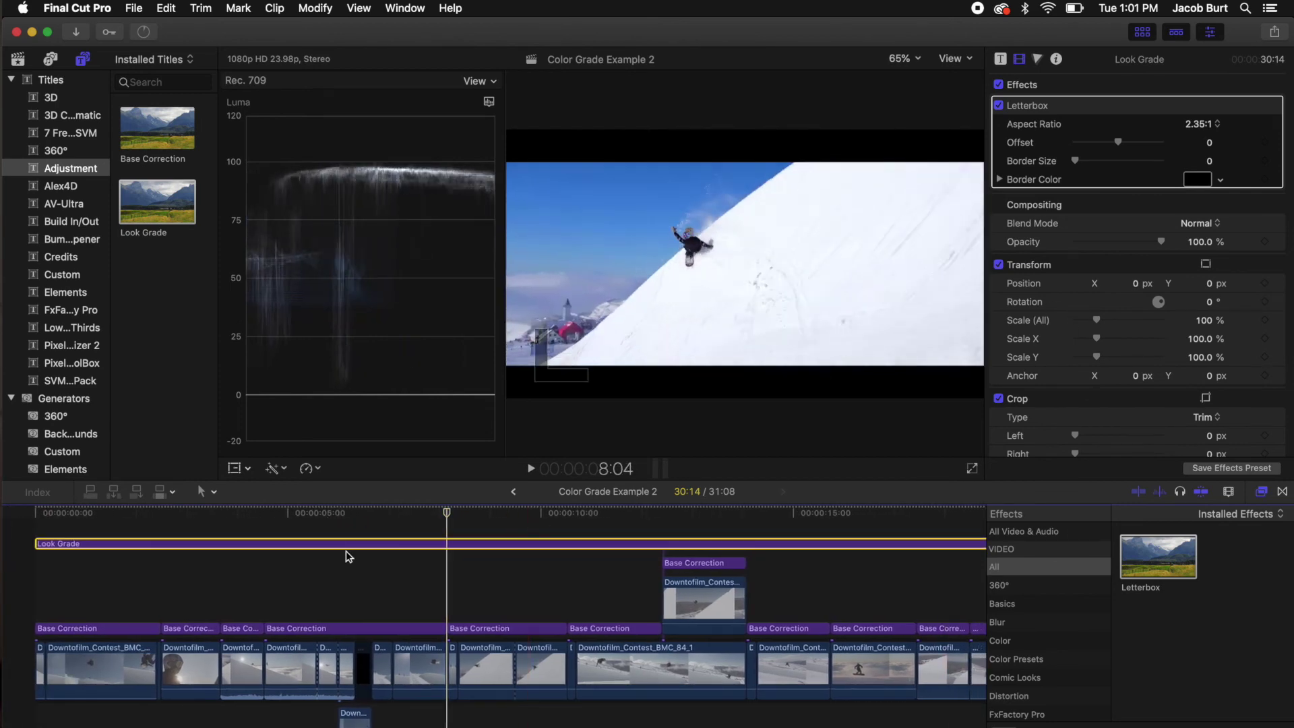
Try a warm yellow Color Board tint on the Look Grade layer, Master at 44° and 39%, and play it back.
click(1036, 59)
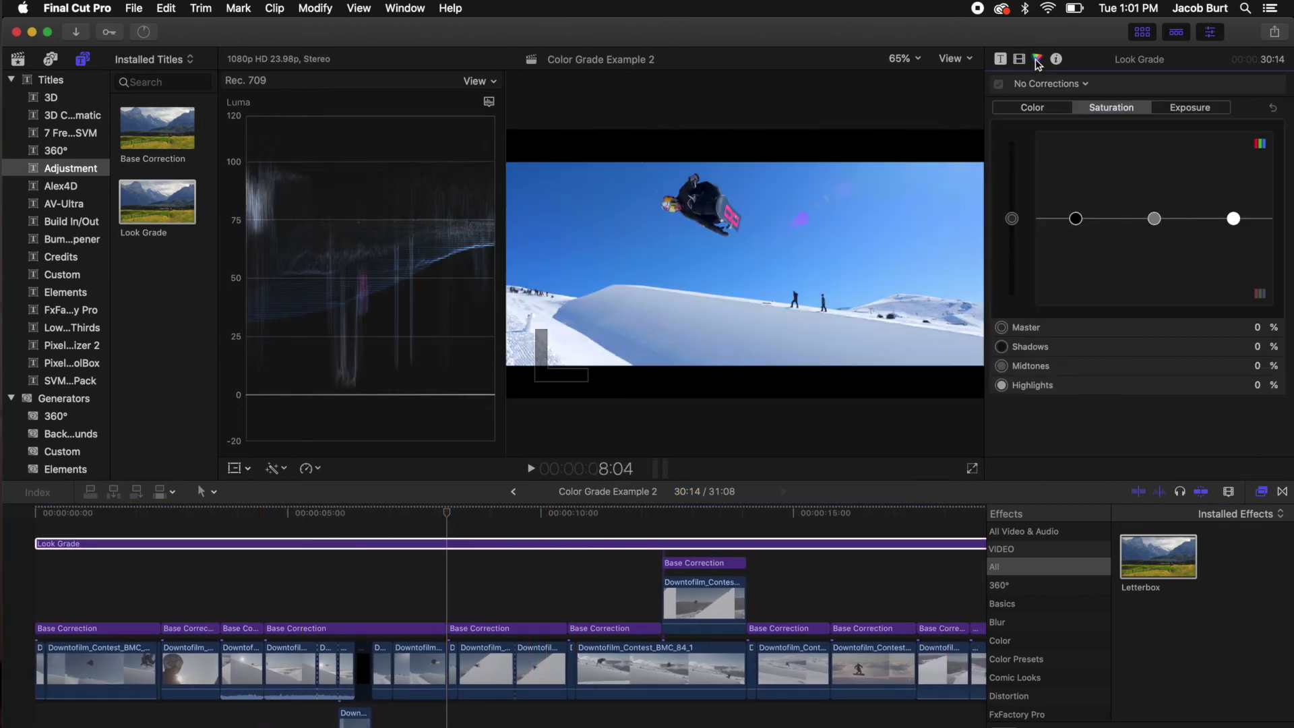
click(1058, 110)
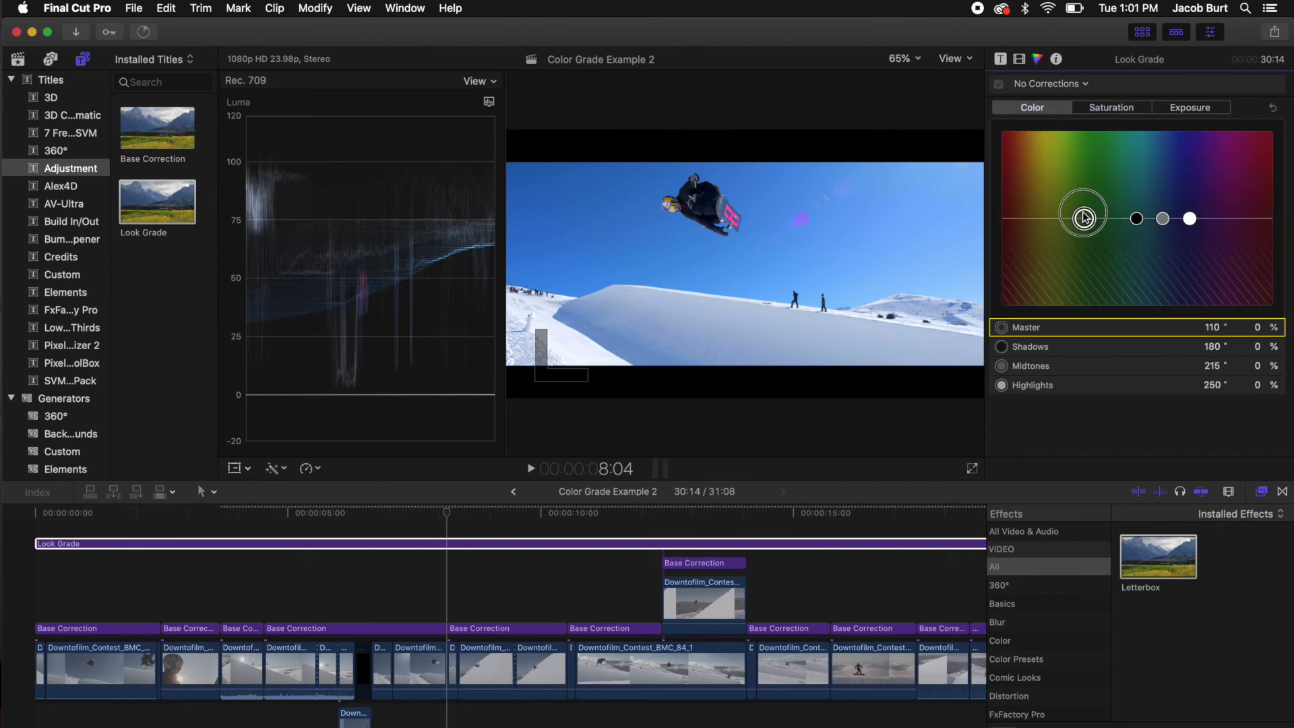
drag(1082, 216, 1078, 215)
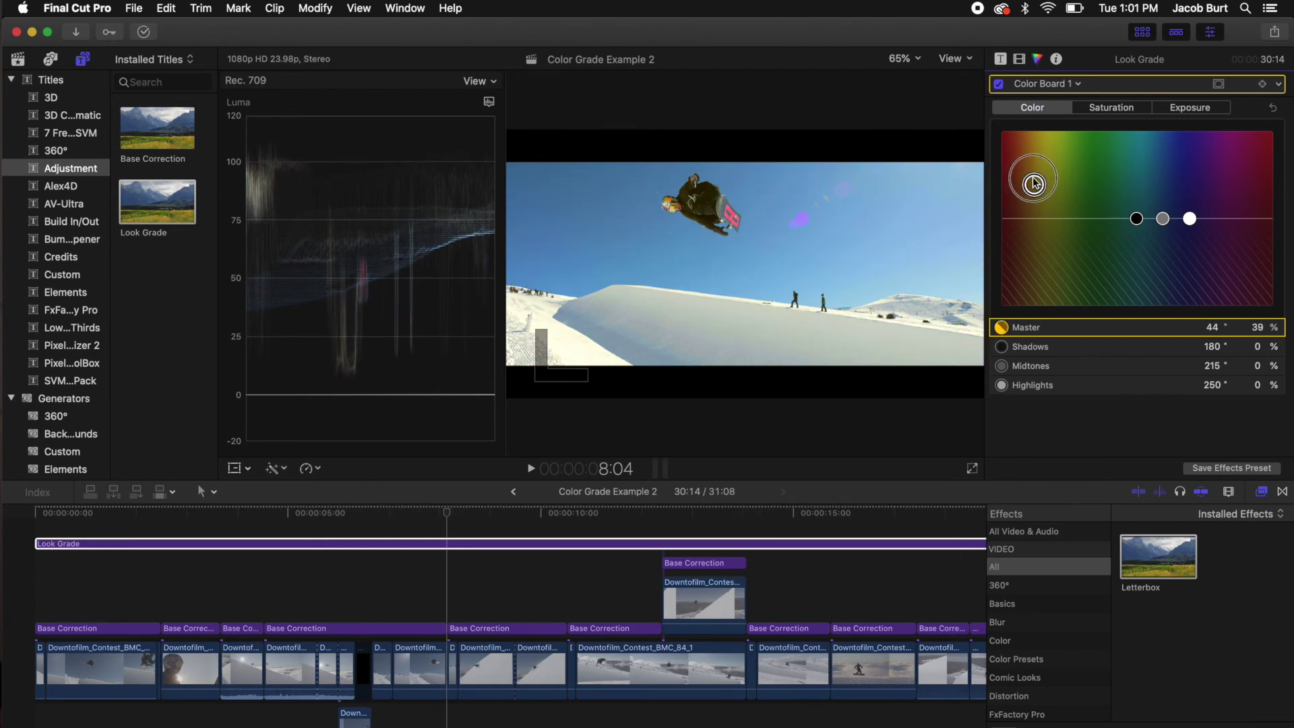
key(space)
key(space)
key(space)
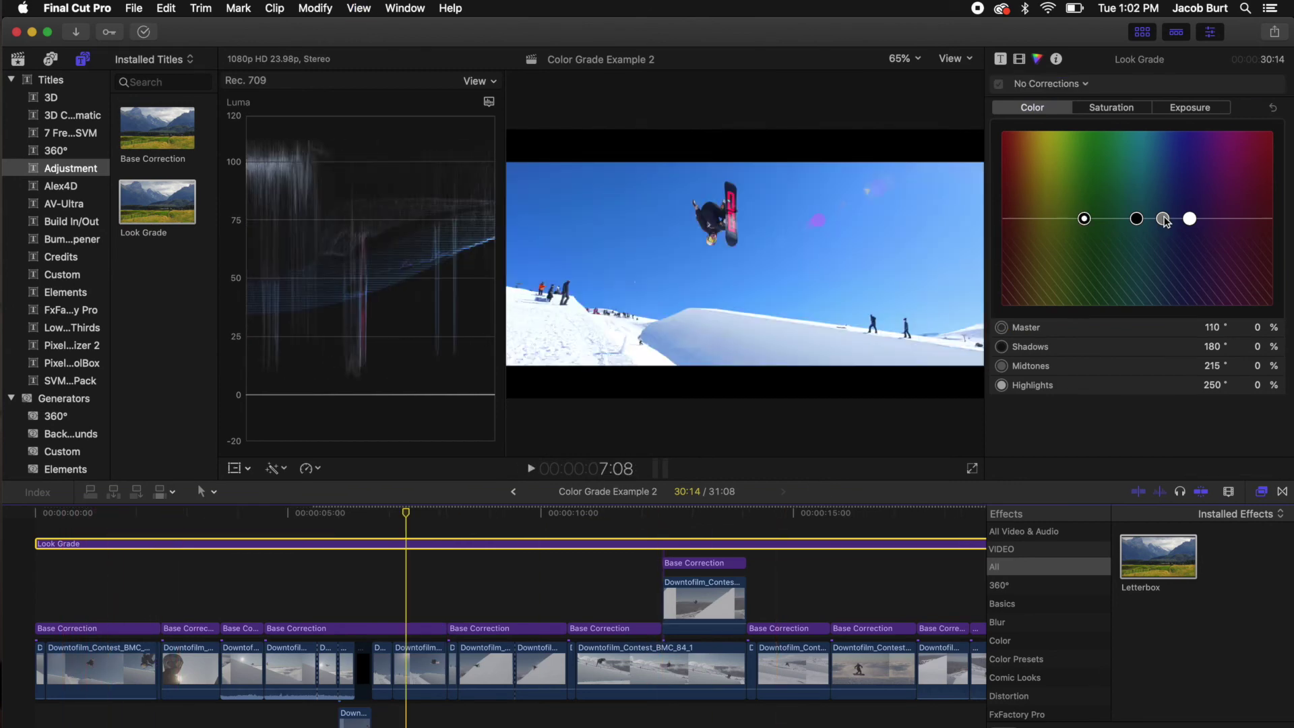
Try shifting the Look Grade layer's Color Board Midtones hue to 213° and adjusting its Master color.
drag(1166, 221, 1168, 208)
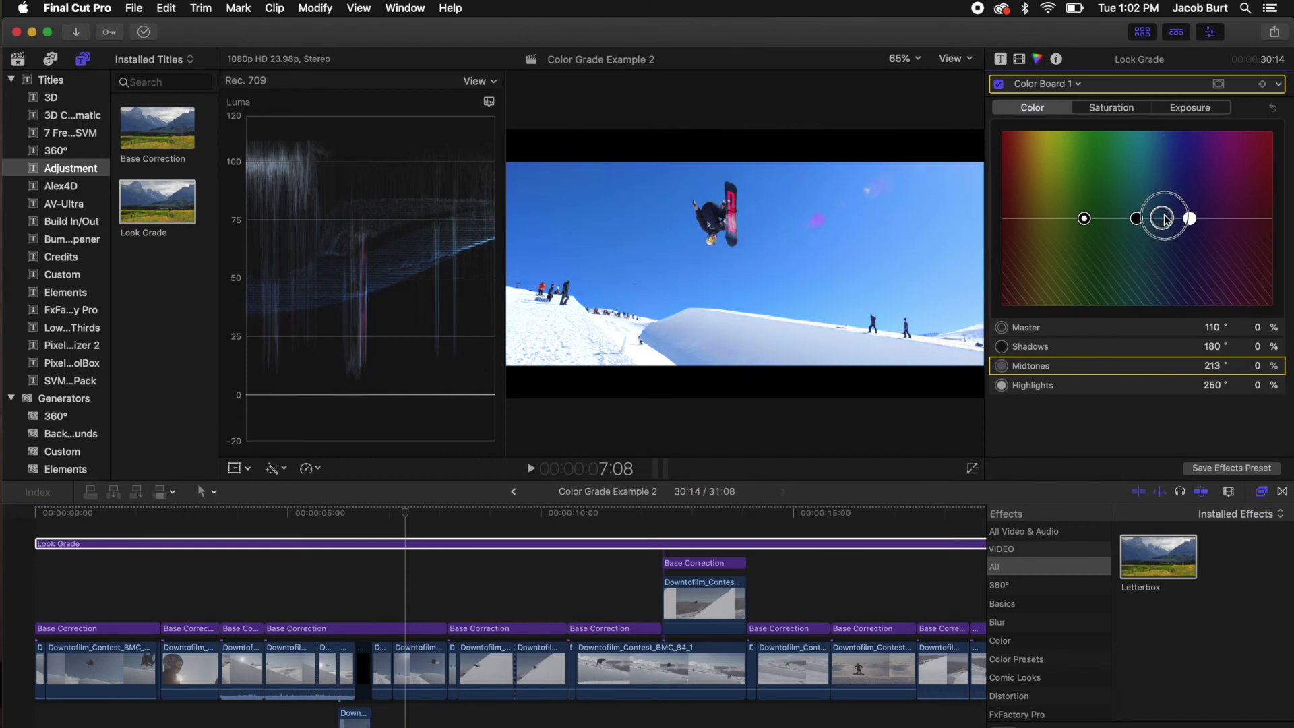
mouse_move(1084, 218)
mouse_down()
mouse_move(1067, 237)
mouse_move(1076, 227)
mouse_up()
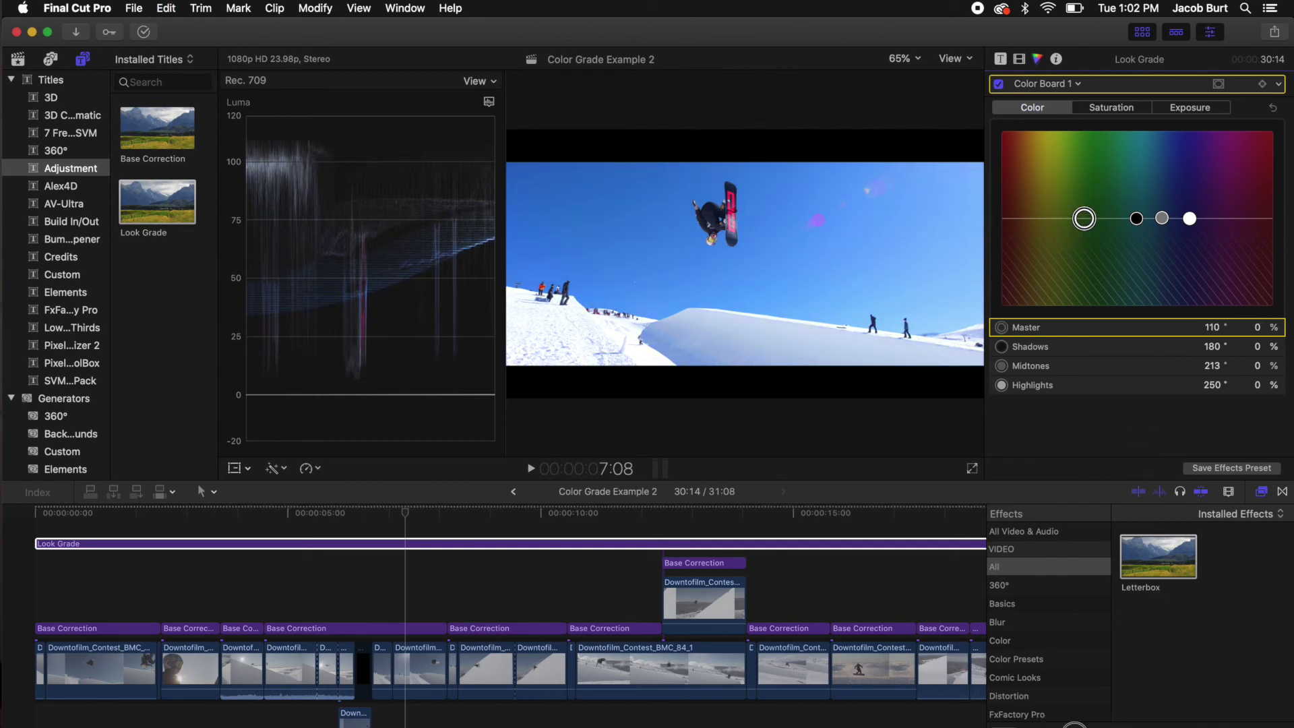
Find the Custom LUT effect, apply it to the Look Grade layer and display its effect settings.
text(lut)
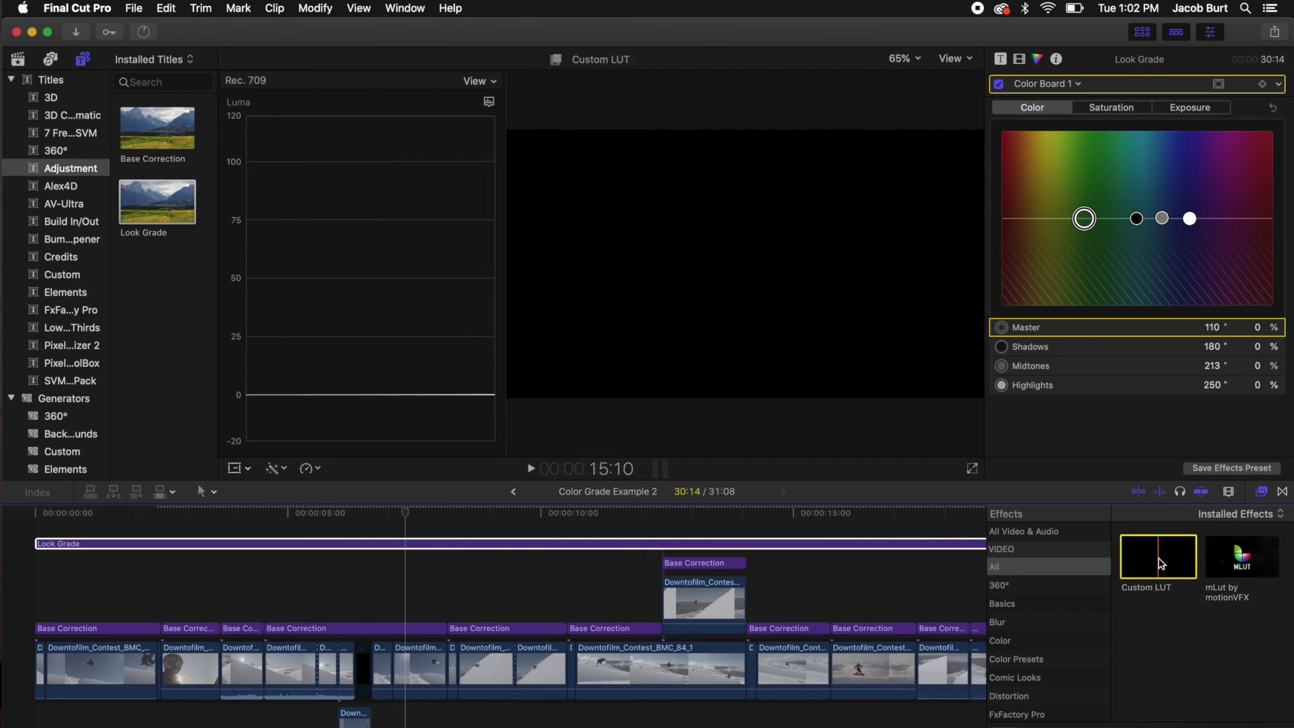
drag(1071, 563, 601, 544)
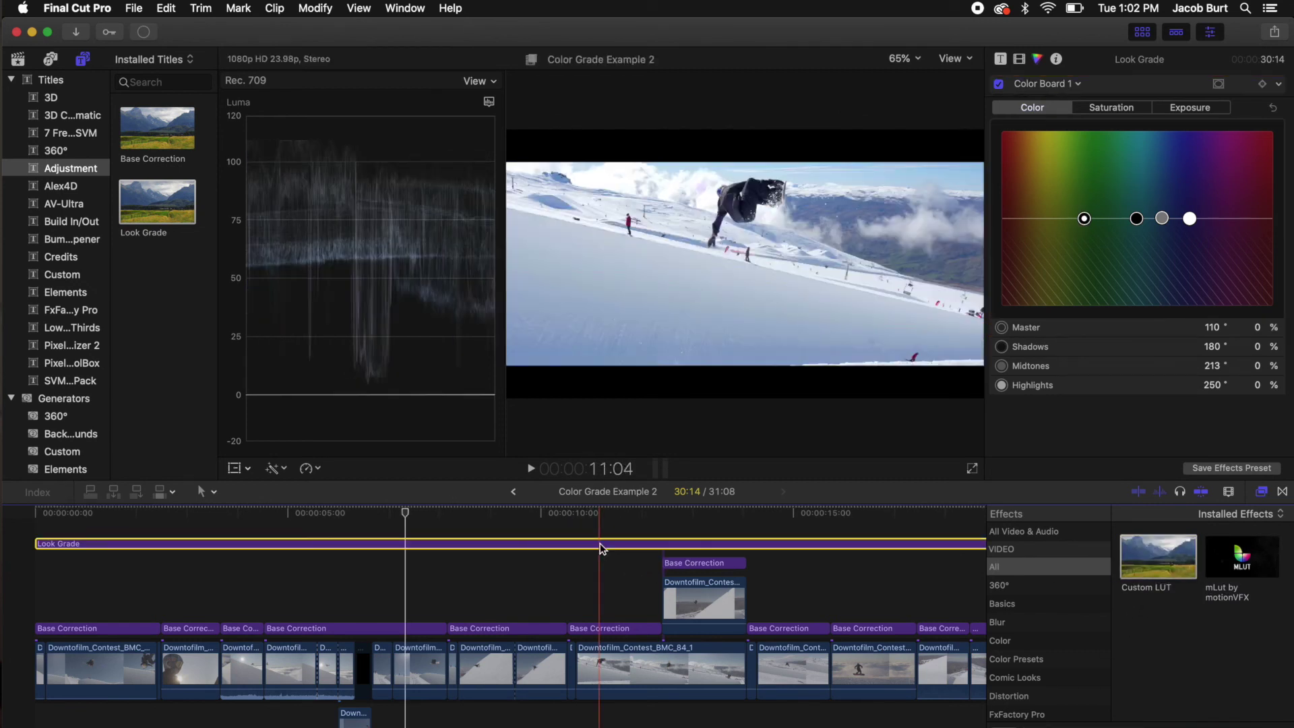
click(1019, 60)
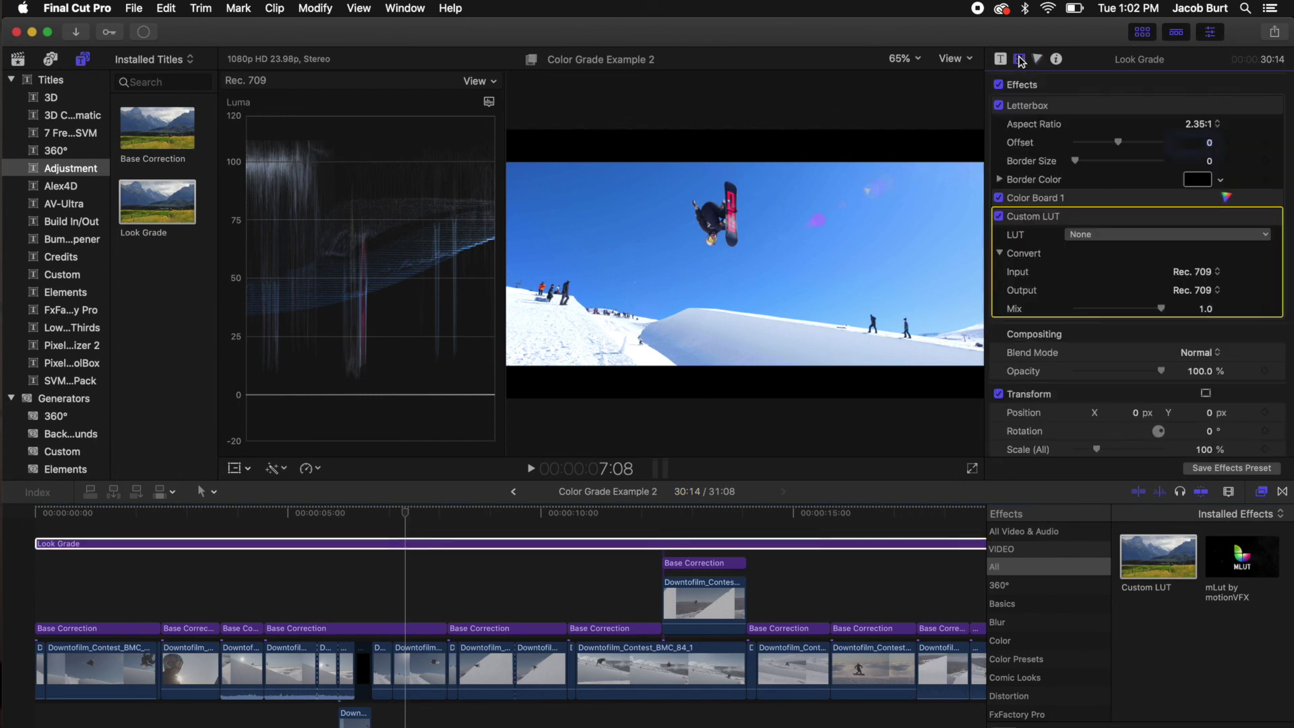
Remove Color Board 1 from the Look Grade layer and set the Custom LUT to Hiddenite - Rec709.
click(1088, 200)
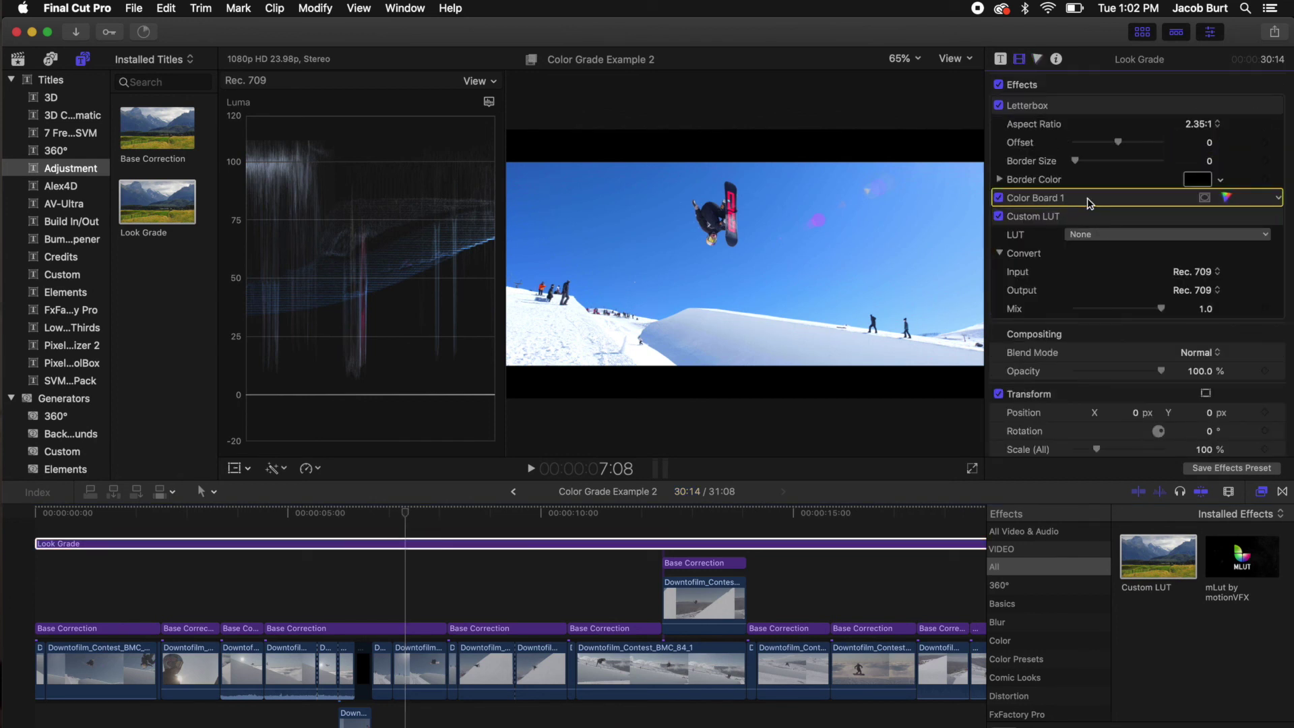
key(Delete)
click(1130, 217)
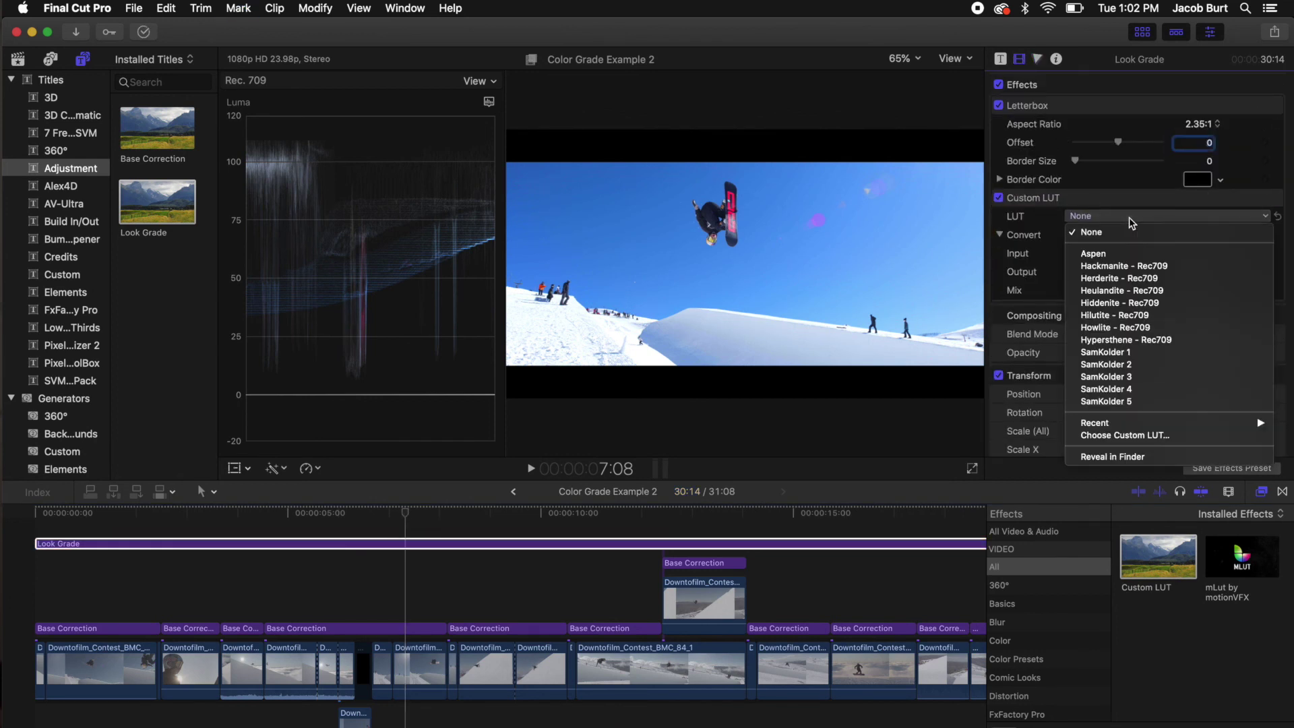
click(1126, 303)
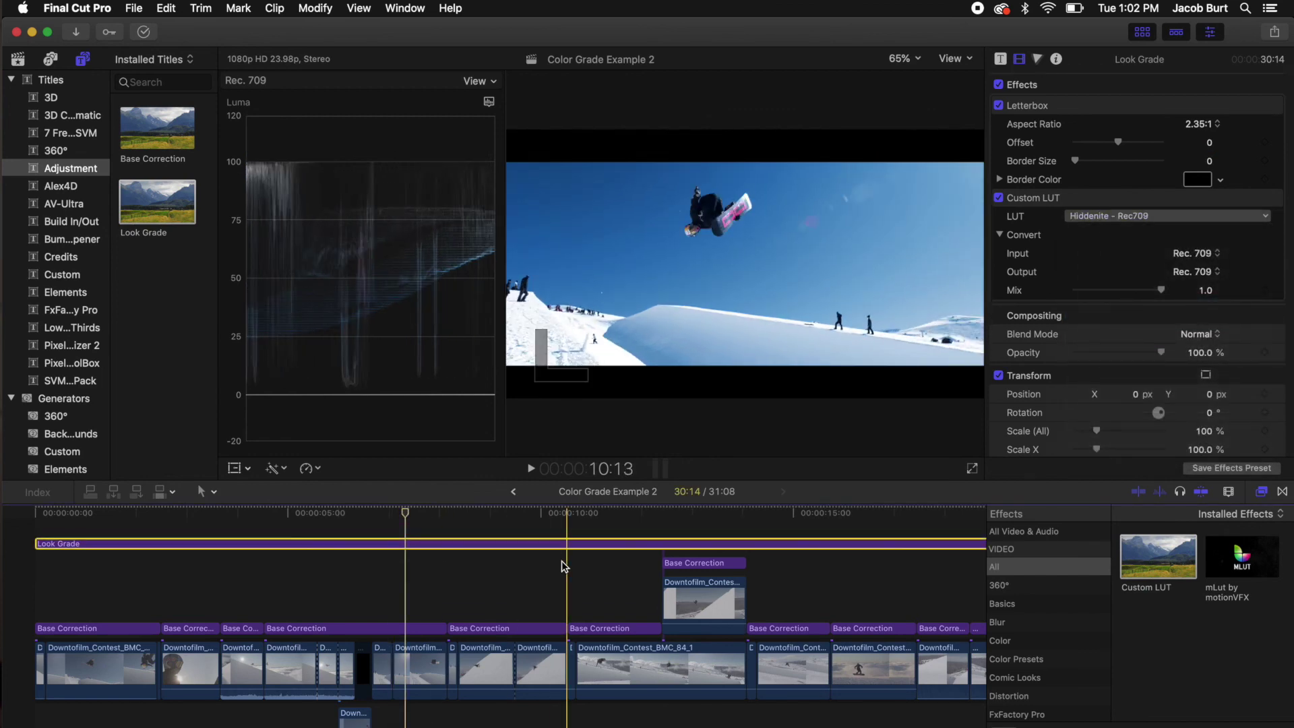